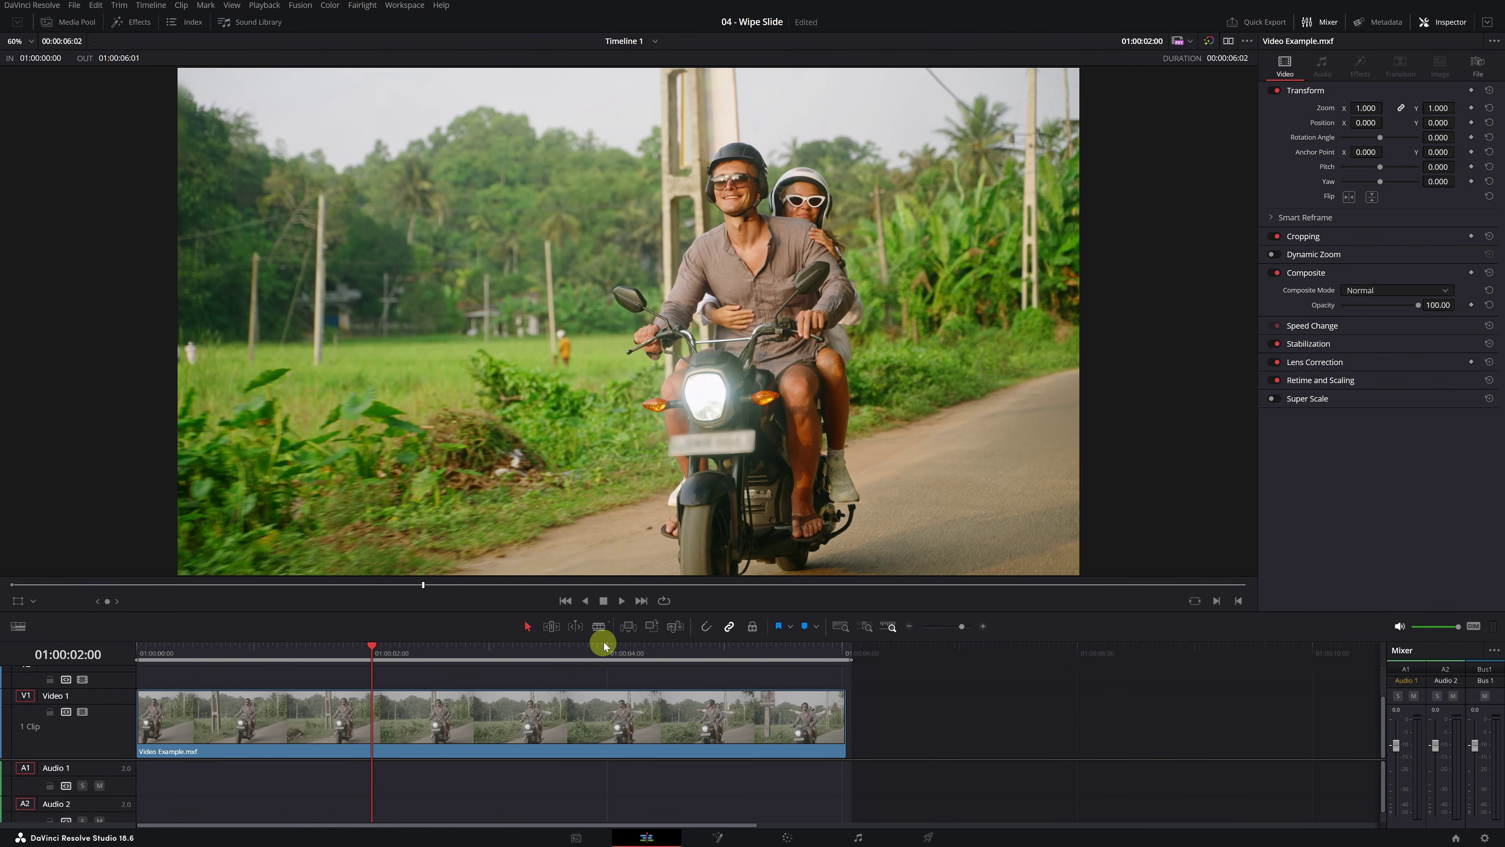
# Blade the Video Example.mxf clip at 01:00:02:00, then select each resulting clip
pyautogui.click(599, 629)
pyautogui.click(372, 716)
pyautogui.press('a')
pyautogui.click(261, 724)
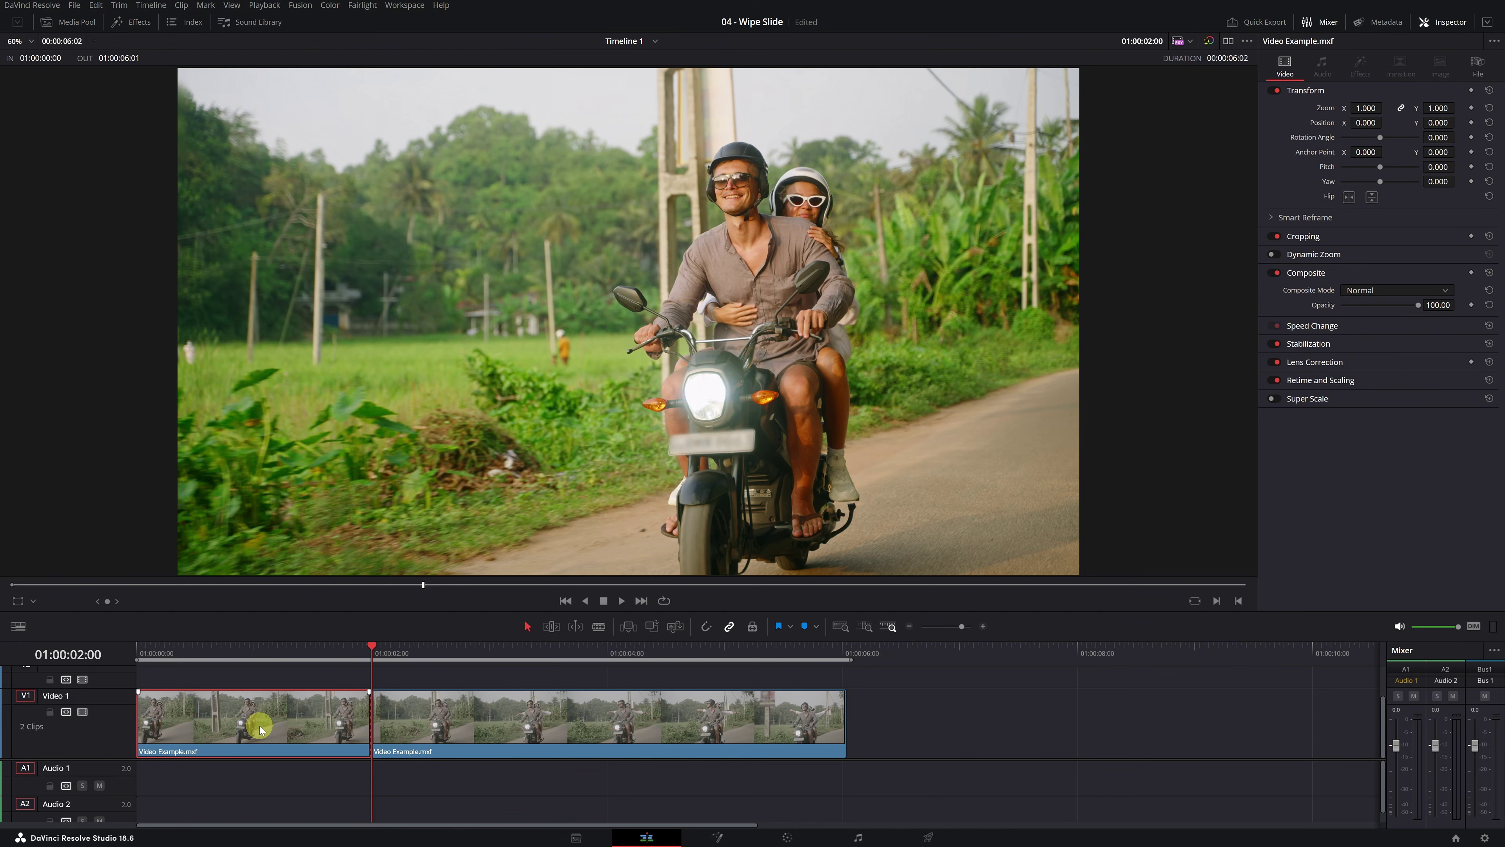
pyautogui.click(501, 716)
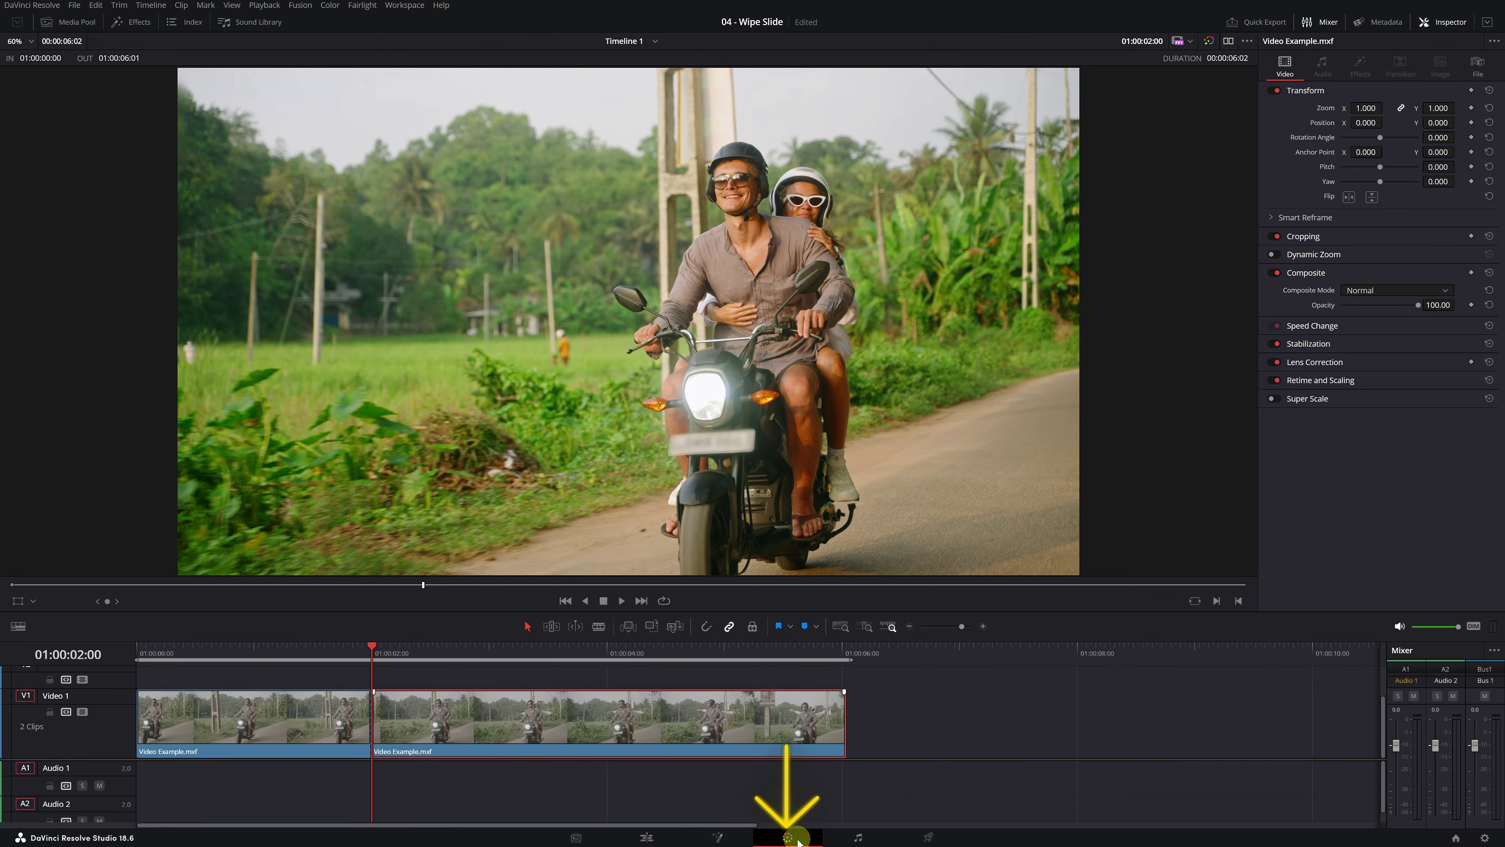
# On the Color page, delete both correction nodes from clip 01, leaving clip 02 graded
pyautogui.click(789, 838)
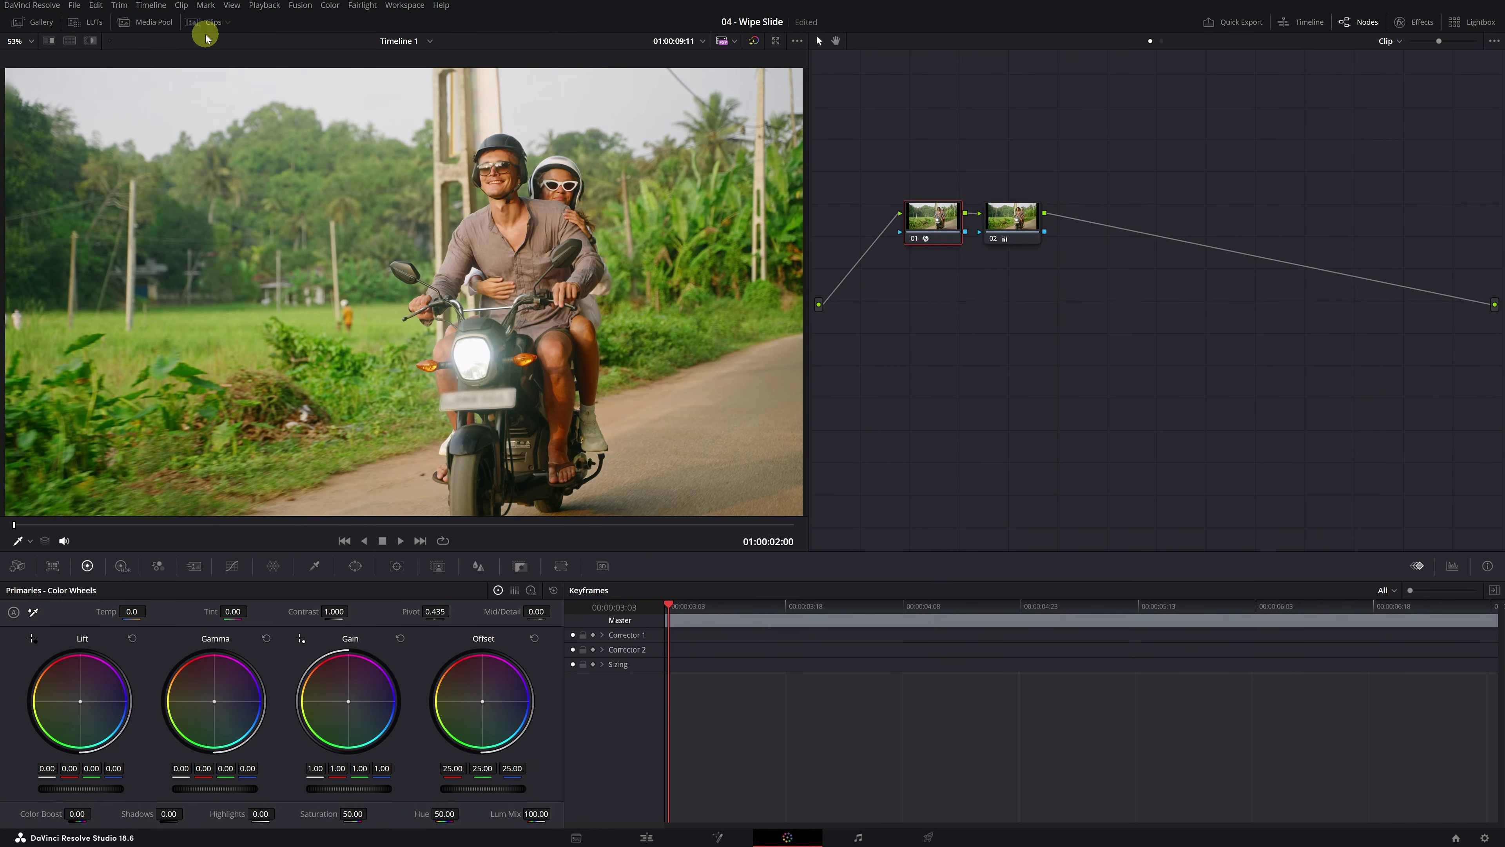
pyautogui.click(213, 24)
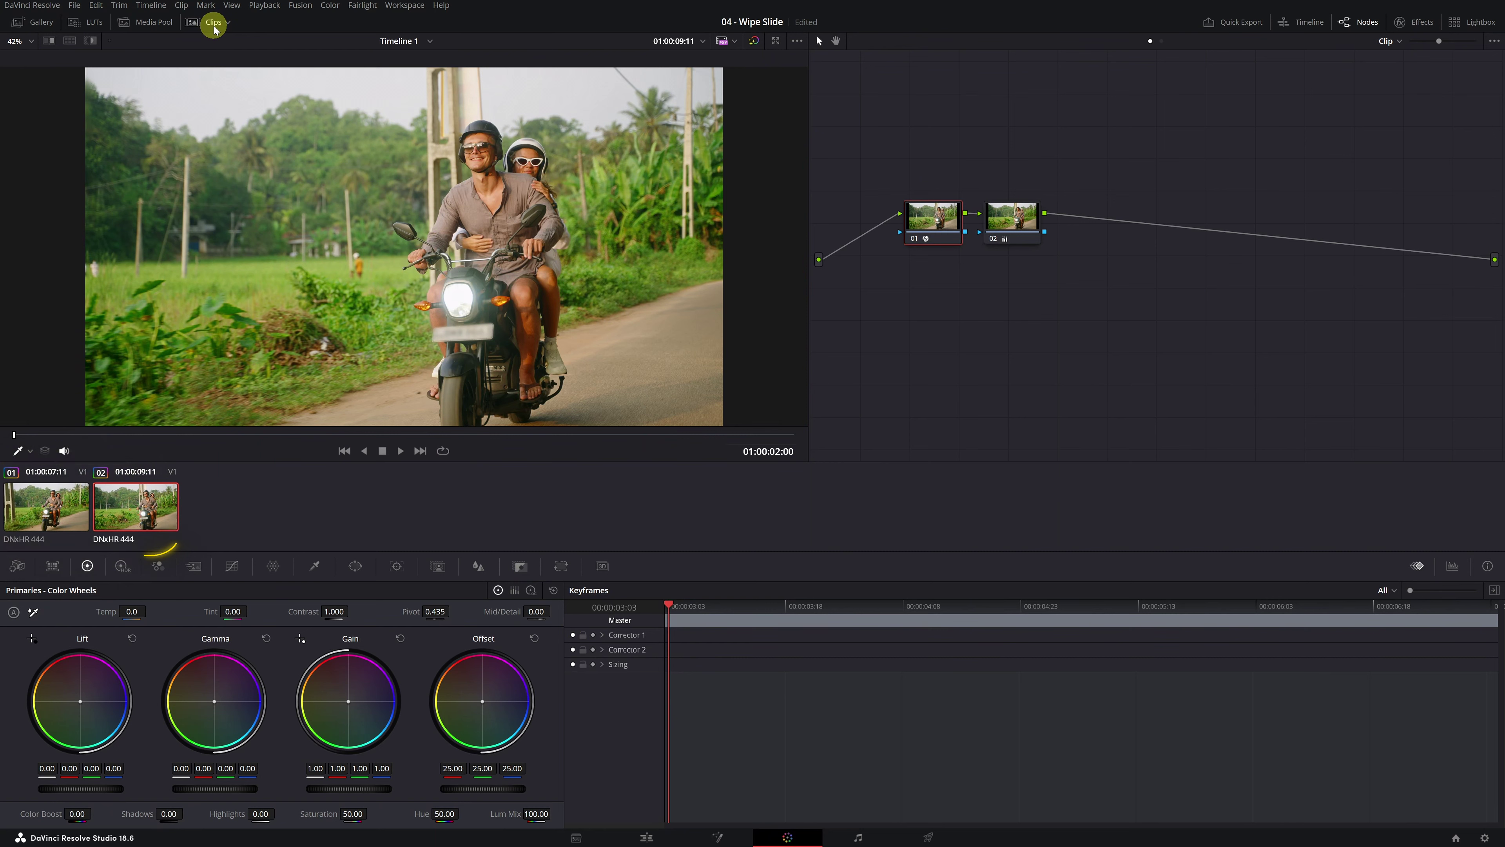
pyautogui.click(49, 516)
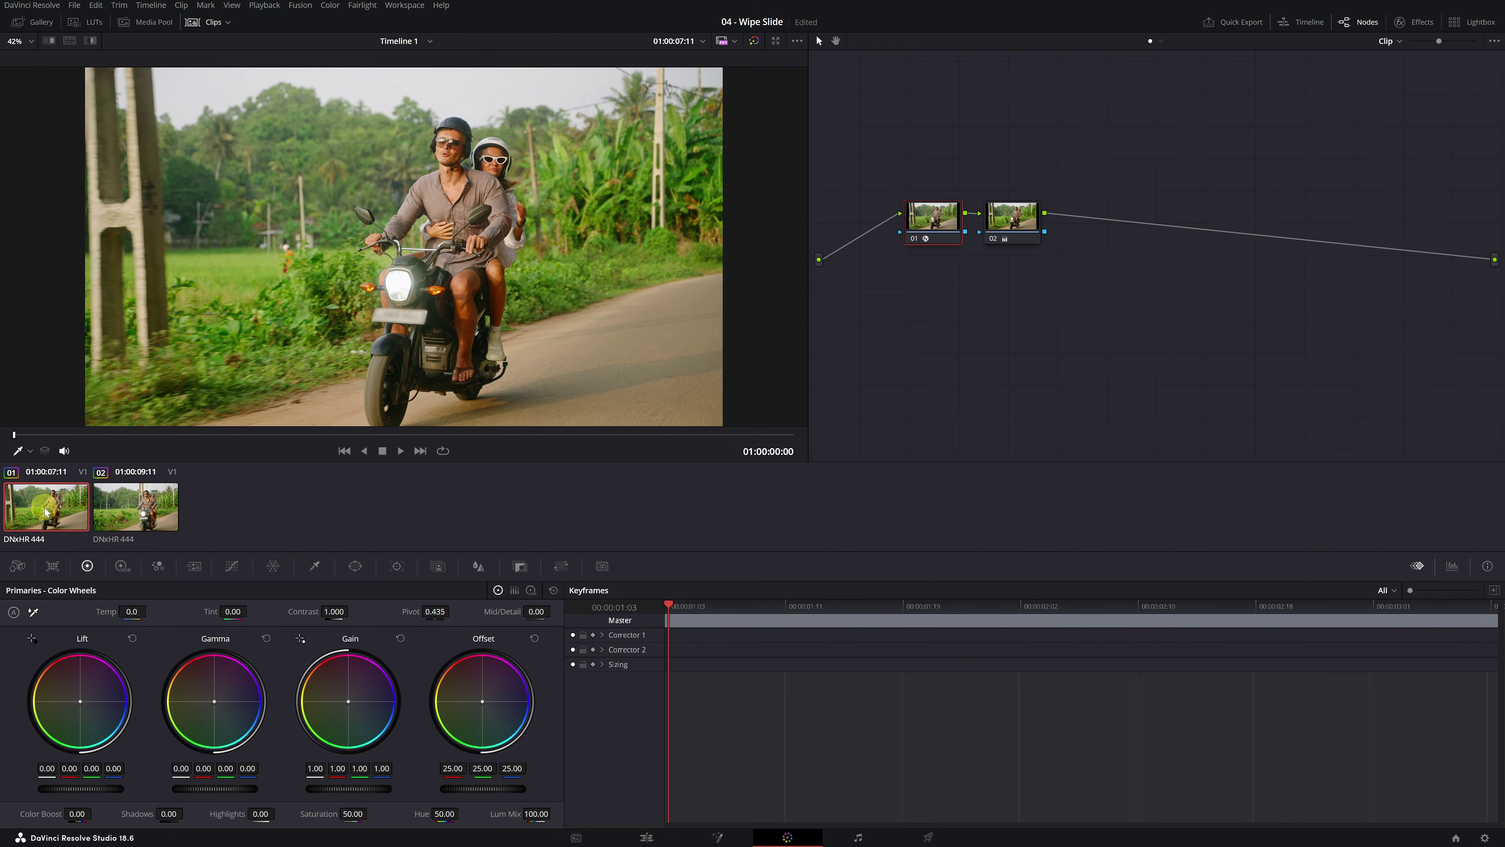
pyautogui.moveTo(934, 270); pyautogui.dragTo(1027, 187)
pyautogui.press('Delete')
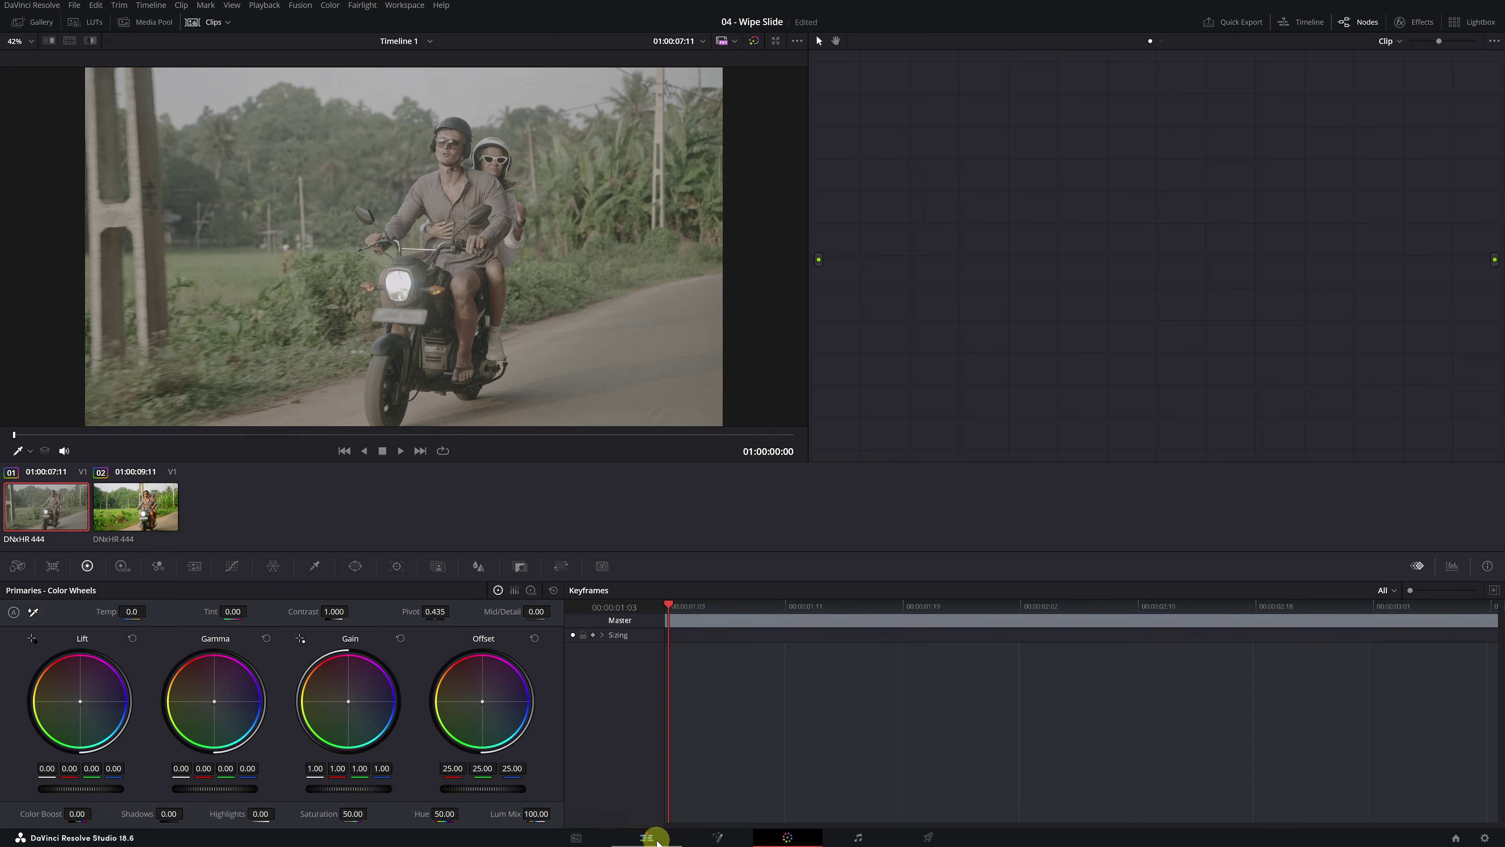
# Back on the Edit page, scrub from 01:00:01:09 into the second clip to compare both
pyautogui.click(648, 838)
pyautogui.click(296, 649)
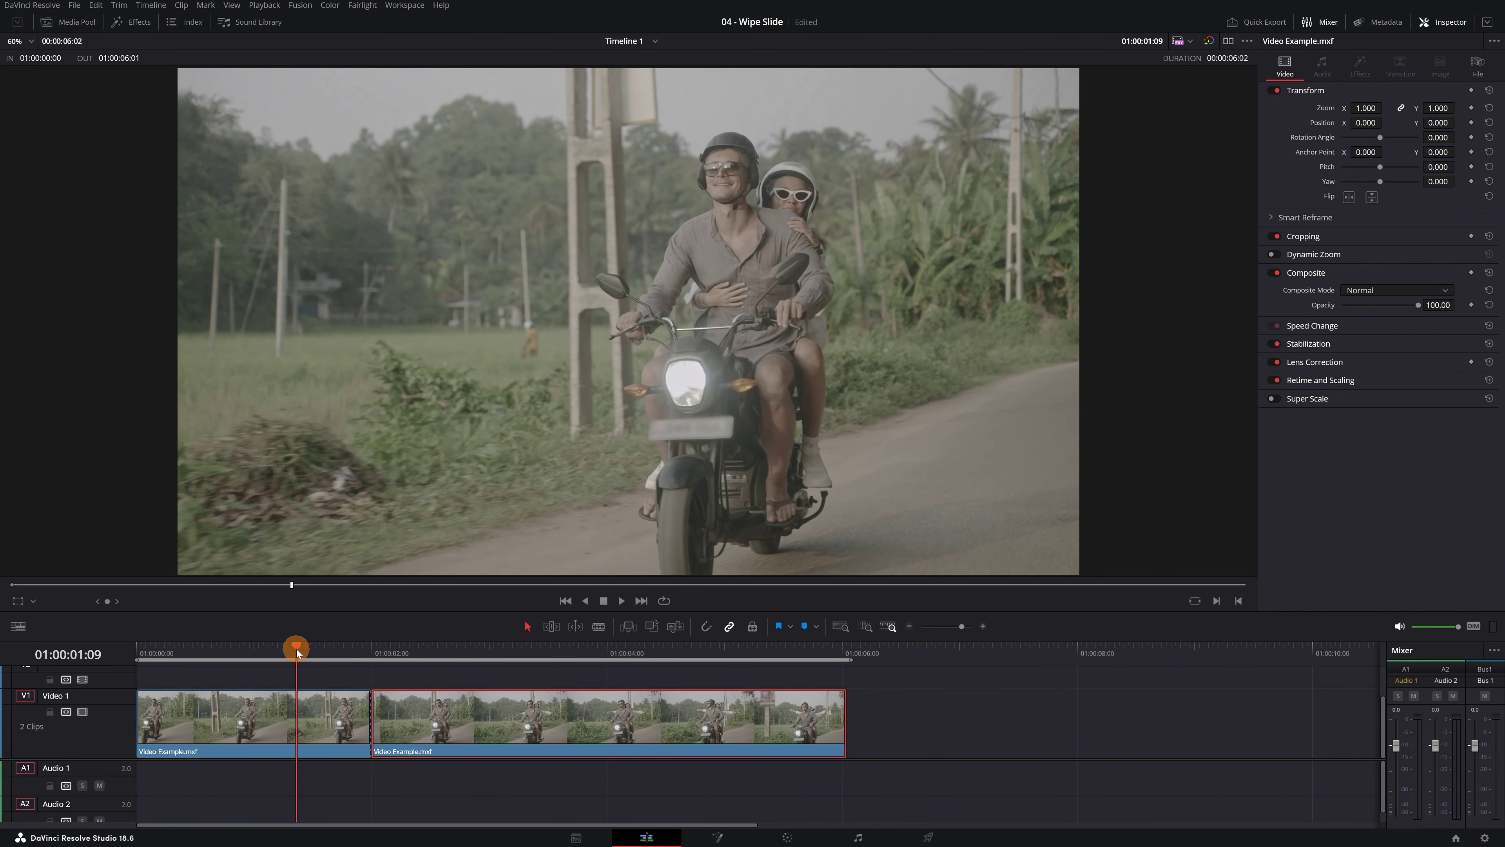
pyautogui.moveTo(296, 649)
pyautogui.mouseDown()
pyautogui.moveTo(278, 649)
pyautogui.moveTo(490, 653)
pyautogui.moveTo(317, 658)
pyautogui.mouseUp()
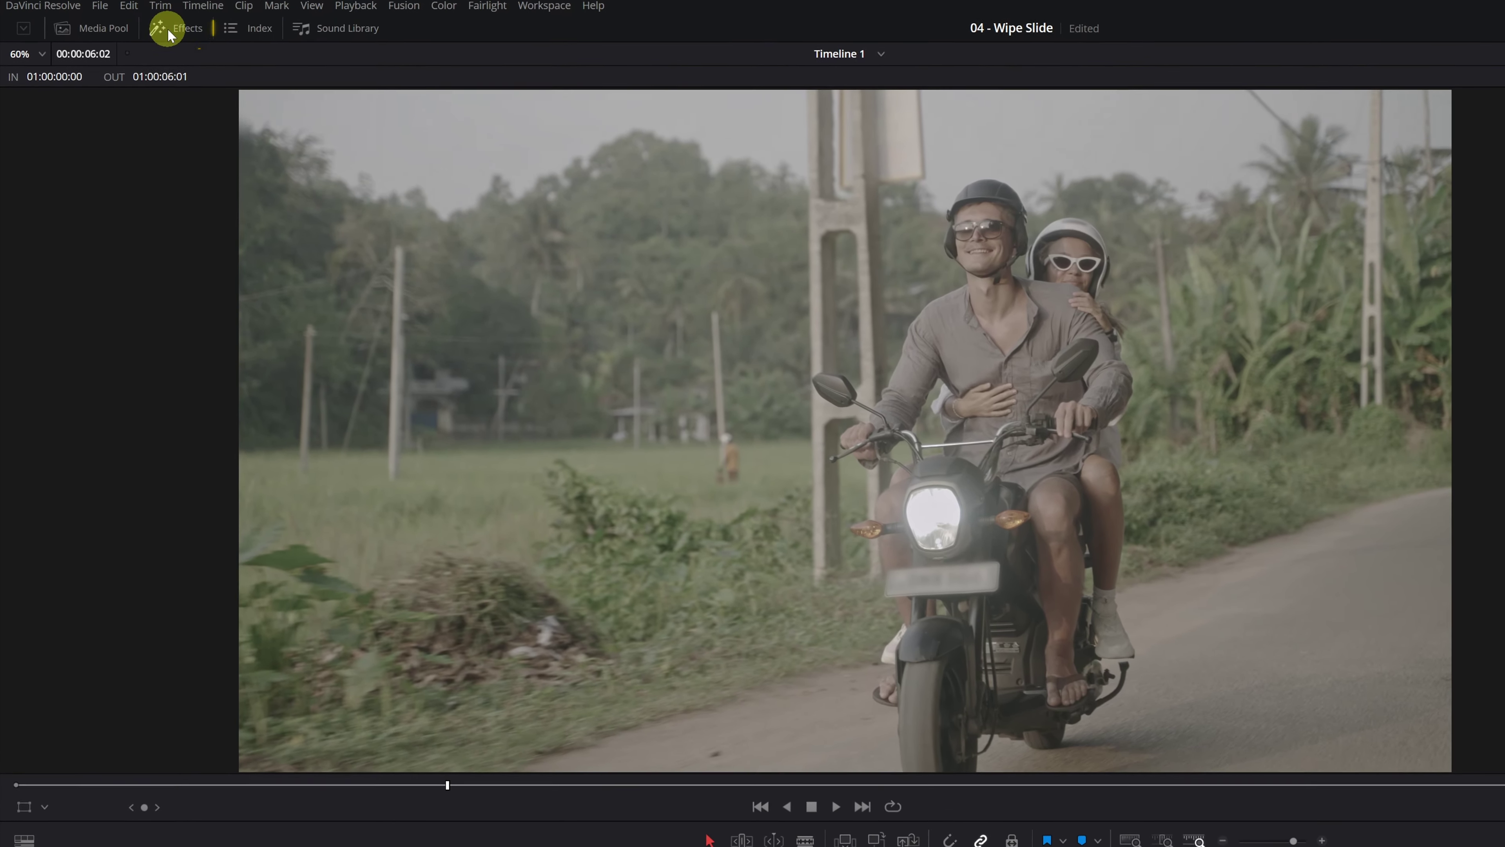
# Search the effects for 'edge' and drop the Edge Wipe transition onto the cut
pyautogui.click(169, 29)
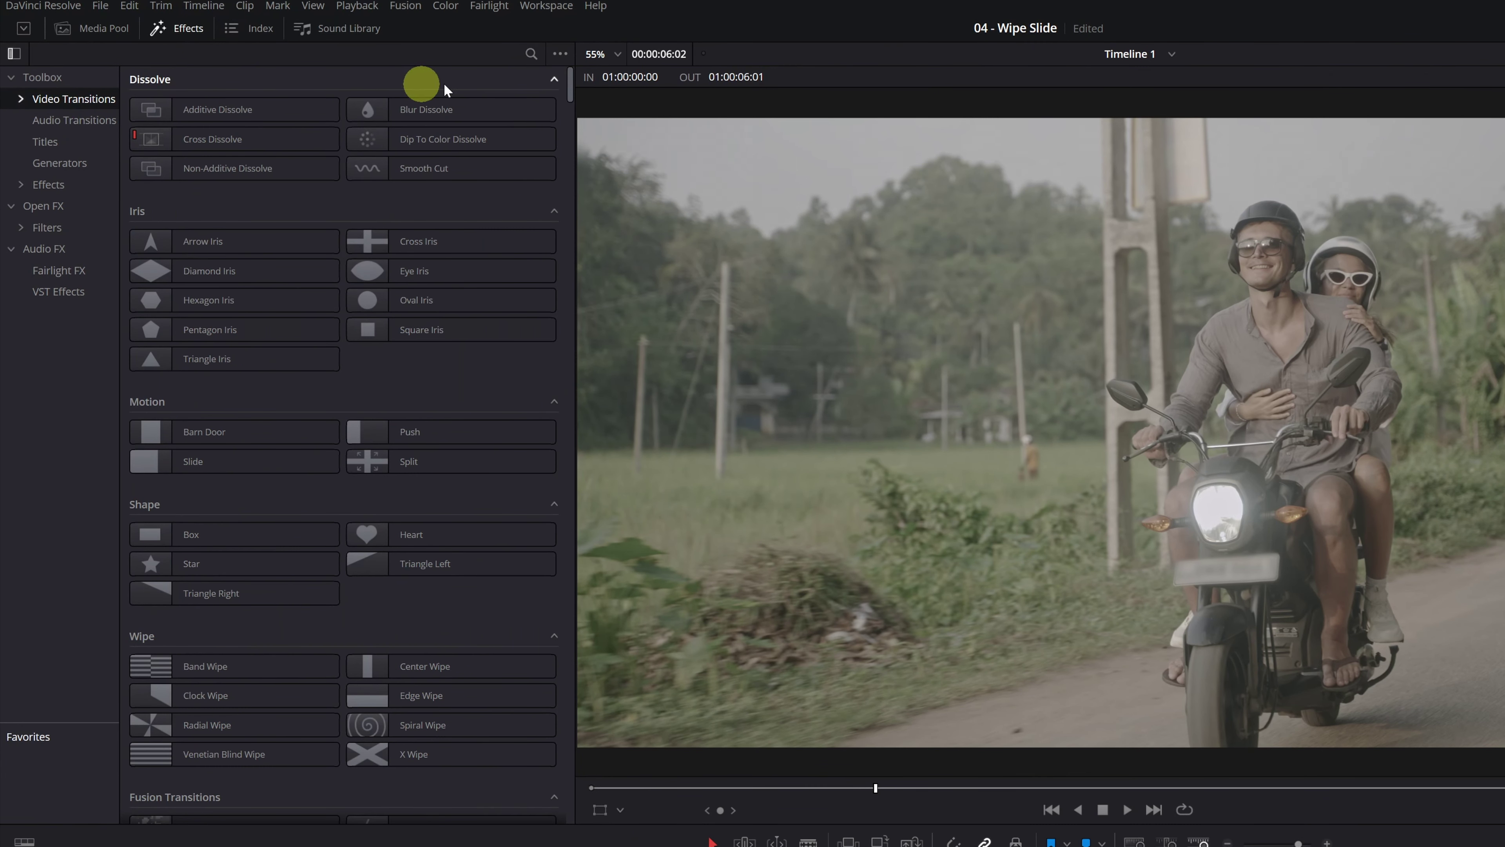
pyautogui.click(530, 54)
pyautogui.write('edge')
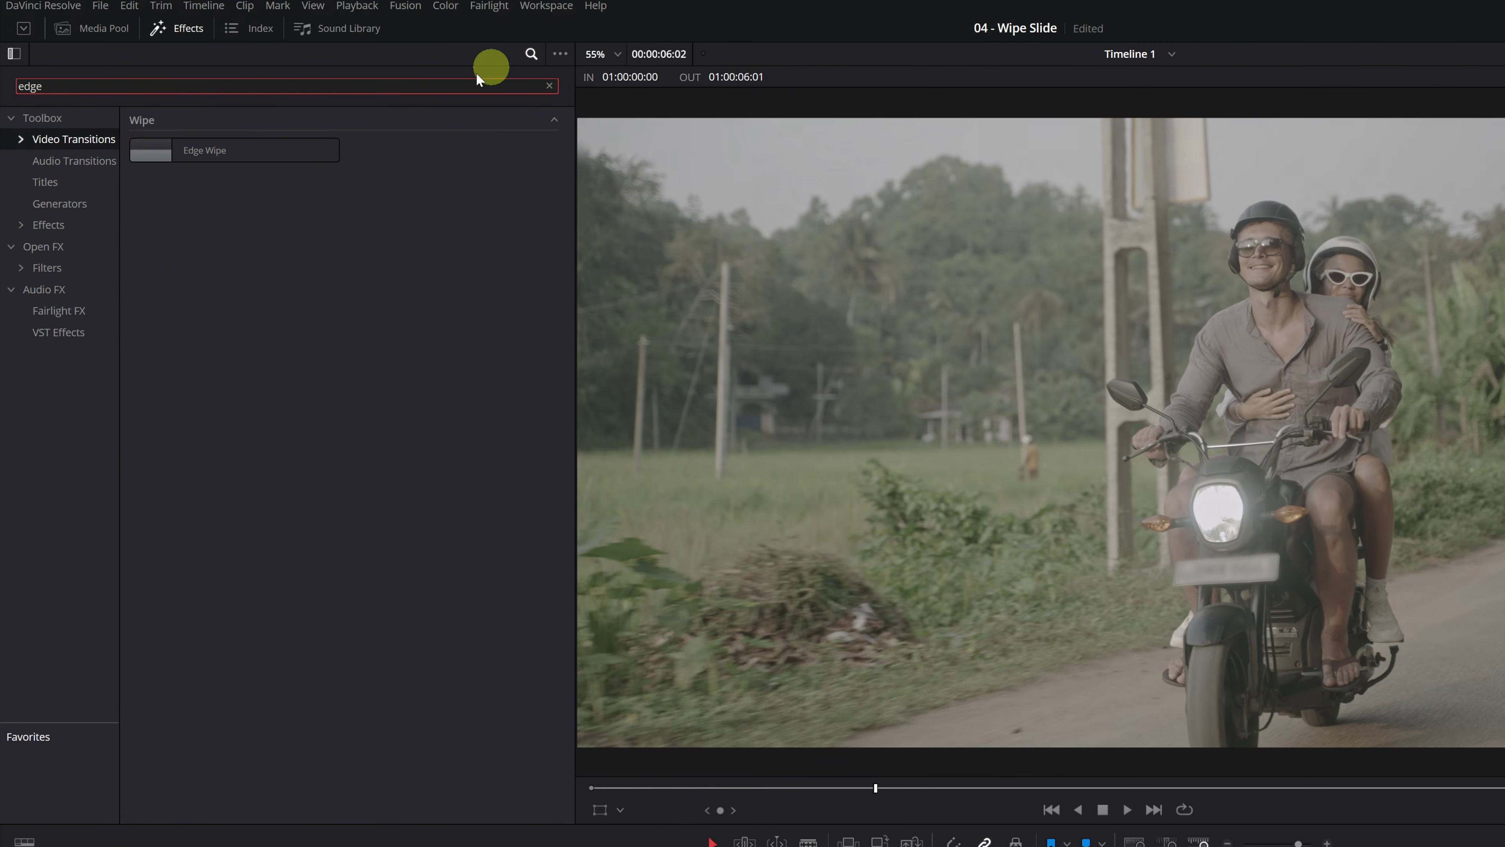
pyautogui.click(199, 150)
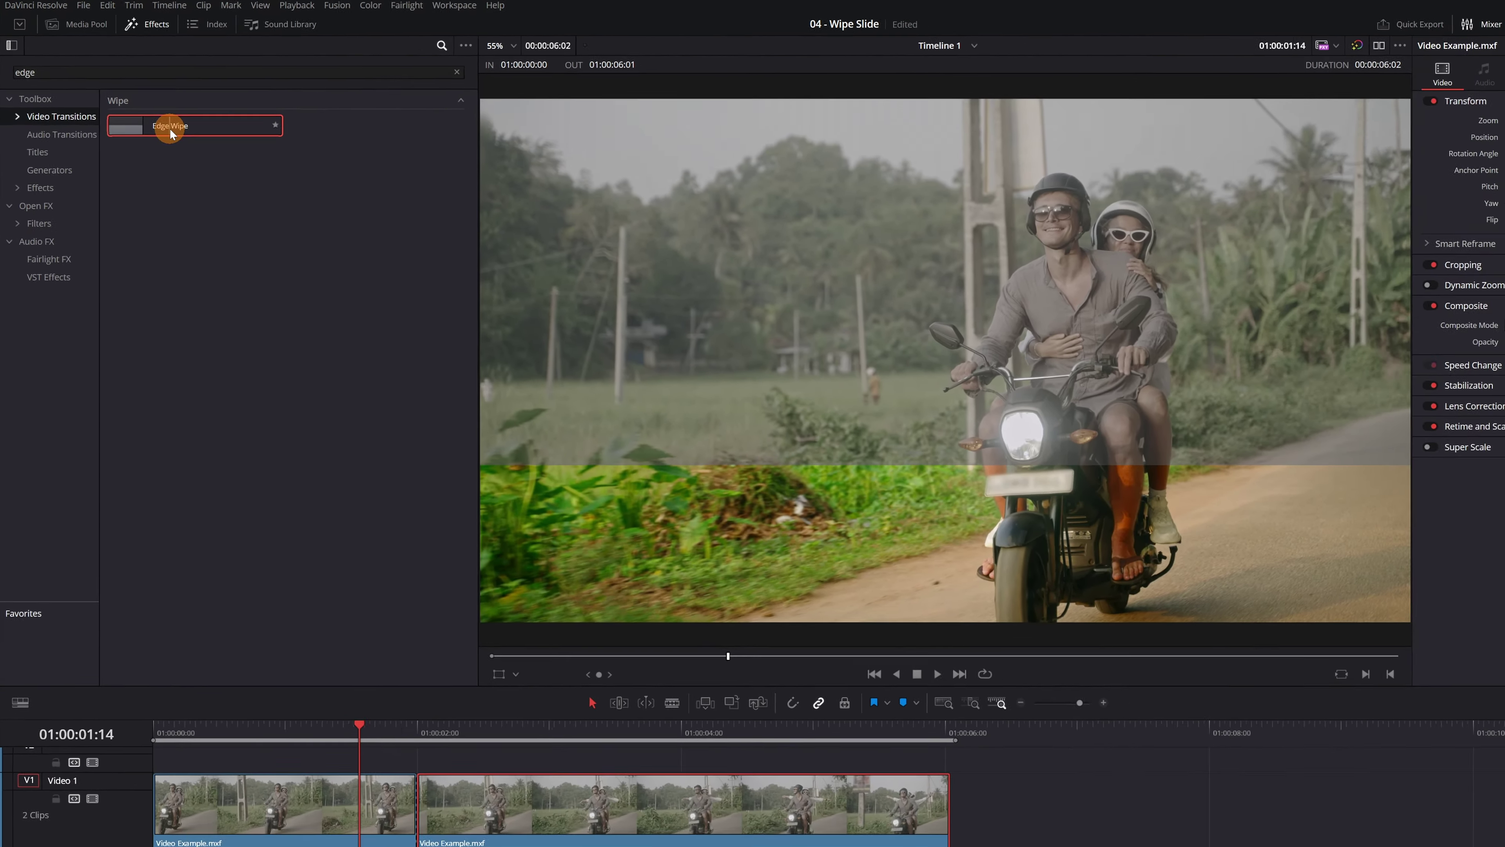
pyautogui.moveTo(170, 128); pyautogui.dragTo(419, 788)
pyautogui.moveTo(373, 702); pyautogui.dragTo(373, 703)
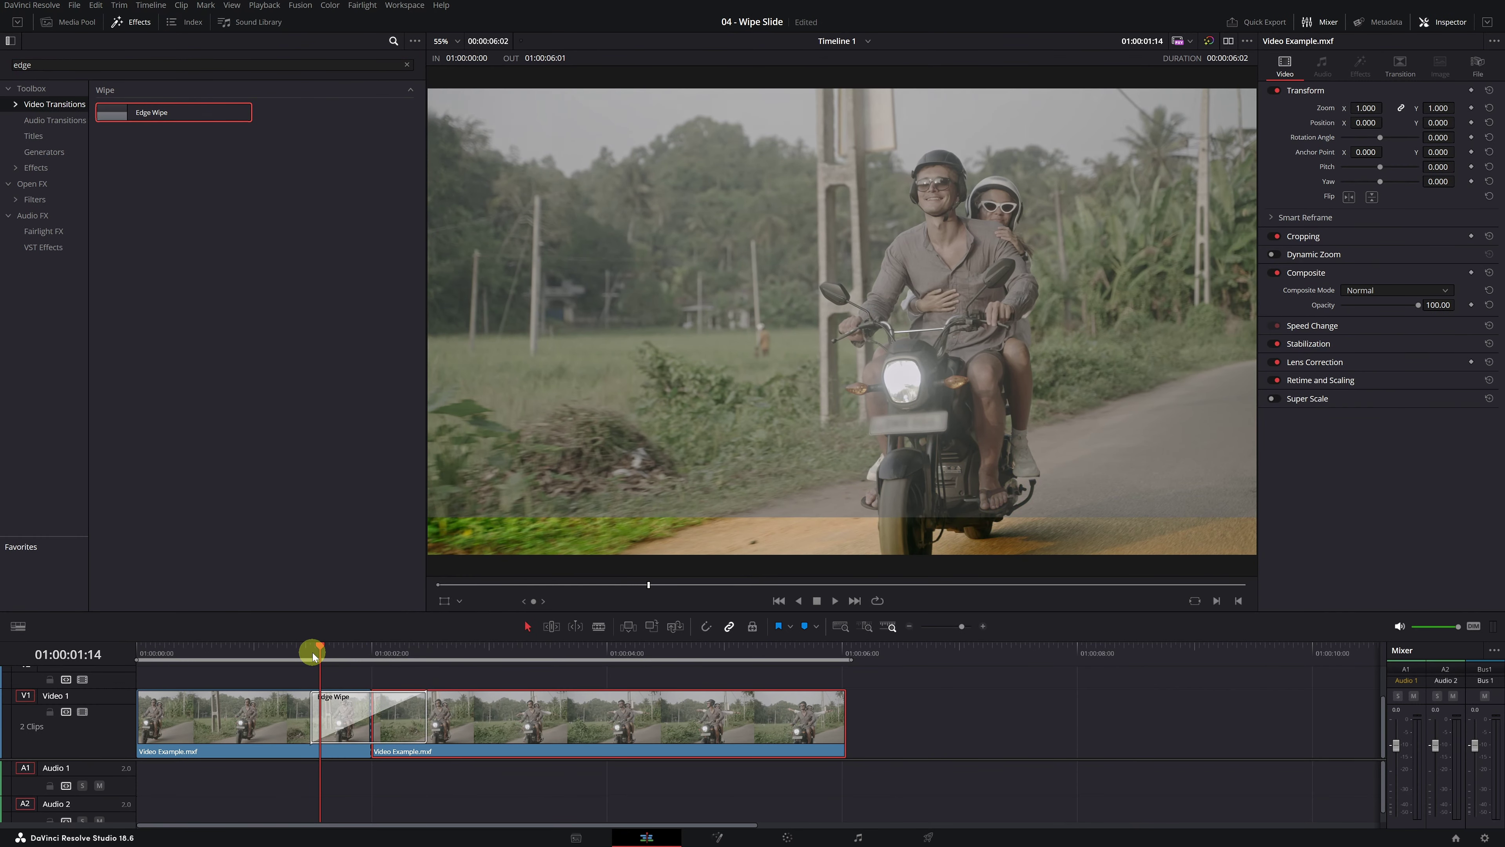
# Play the new Edge Wipe back and park mid-wipe at 01:00:01:19
pyautogui.moveTo(313, 653); pyautogui.dragTo(292, 657)
pyautogui.press('space')
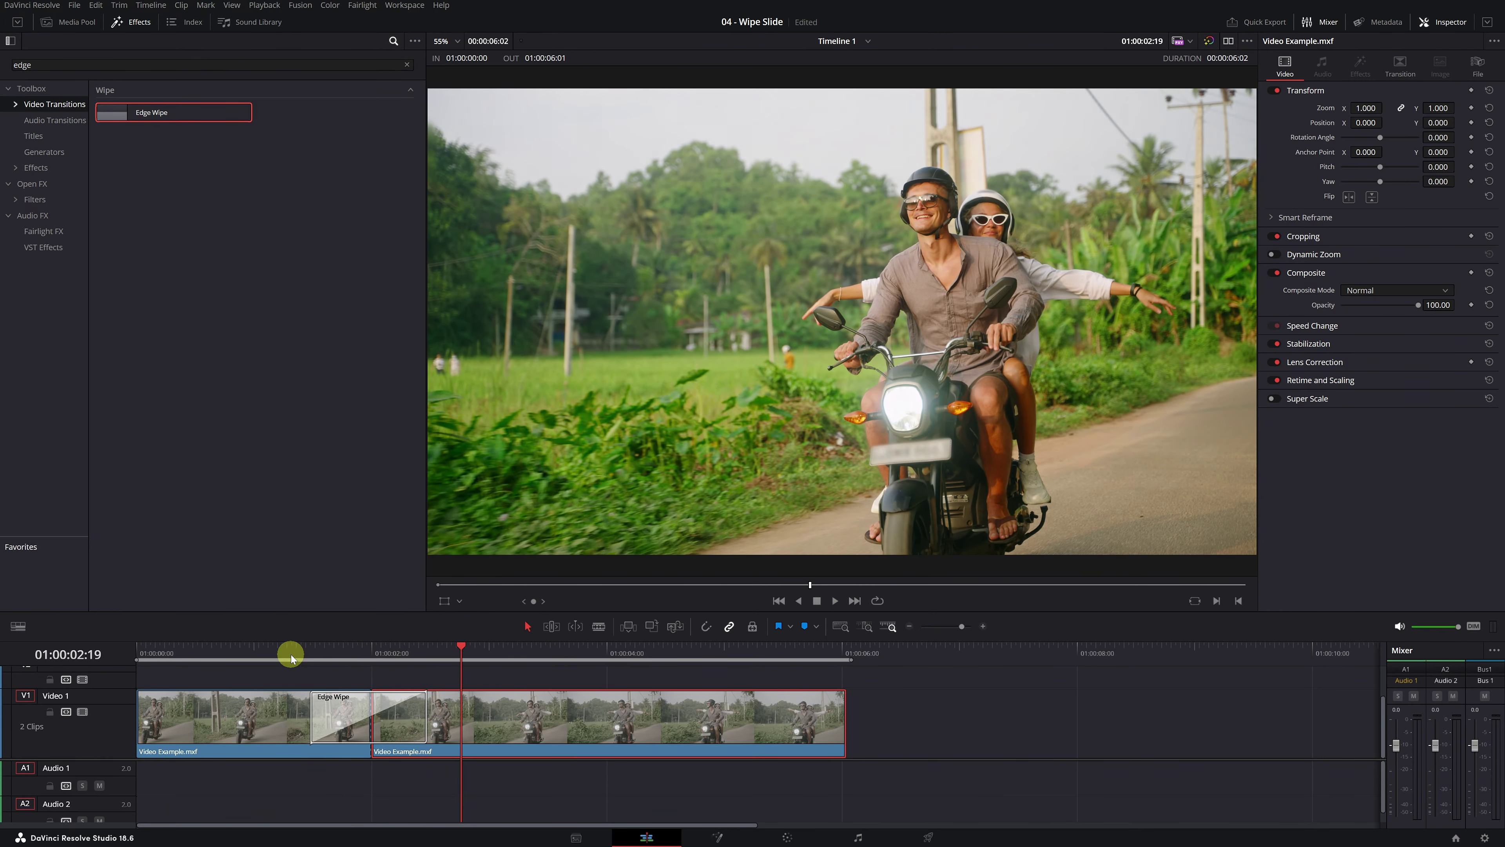
pyautogui.click(344, 654)
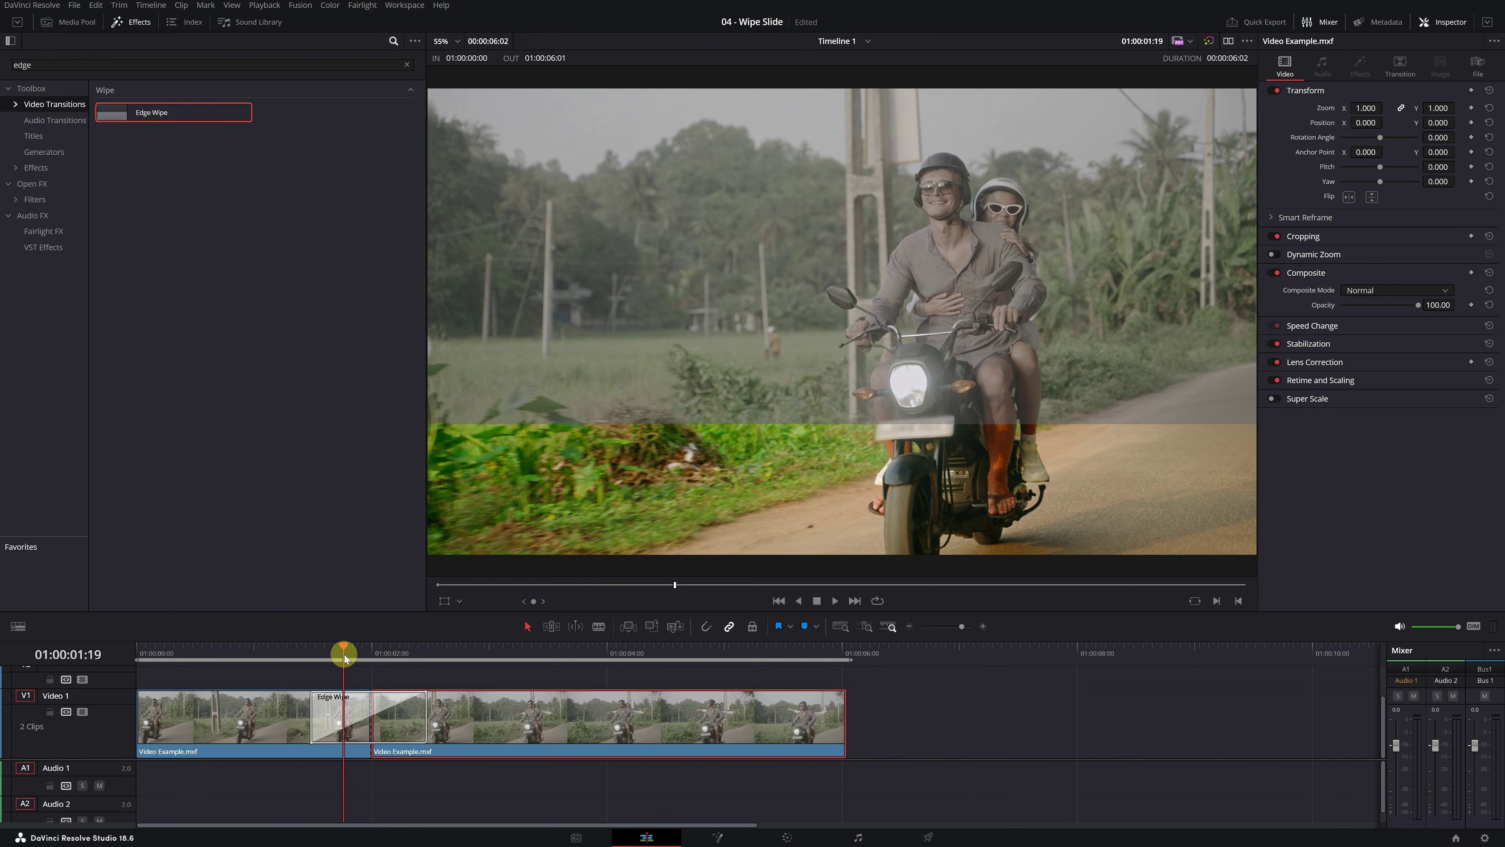
# Drag the Edge Wipe's left edge out to 1.6 seconds (41 frames) and play it back
pyautogui.click(350, 716)
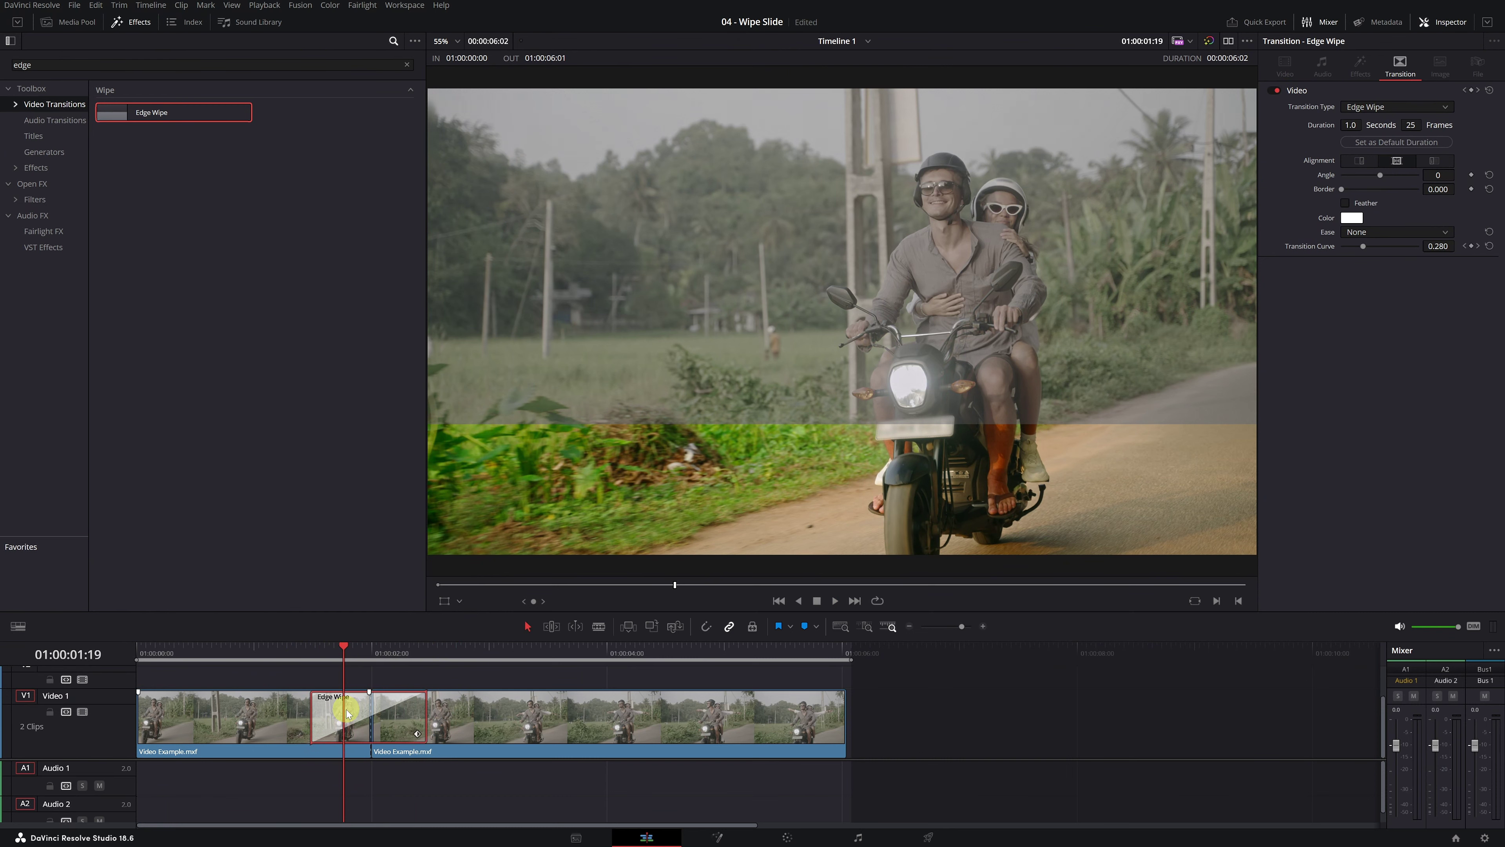
pyautogui.moveTo(313, 712); pyautogui.dragTo(269, 712)
pyautogui.click(265, 656)
pyautogui.press('space')
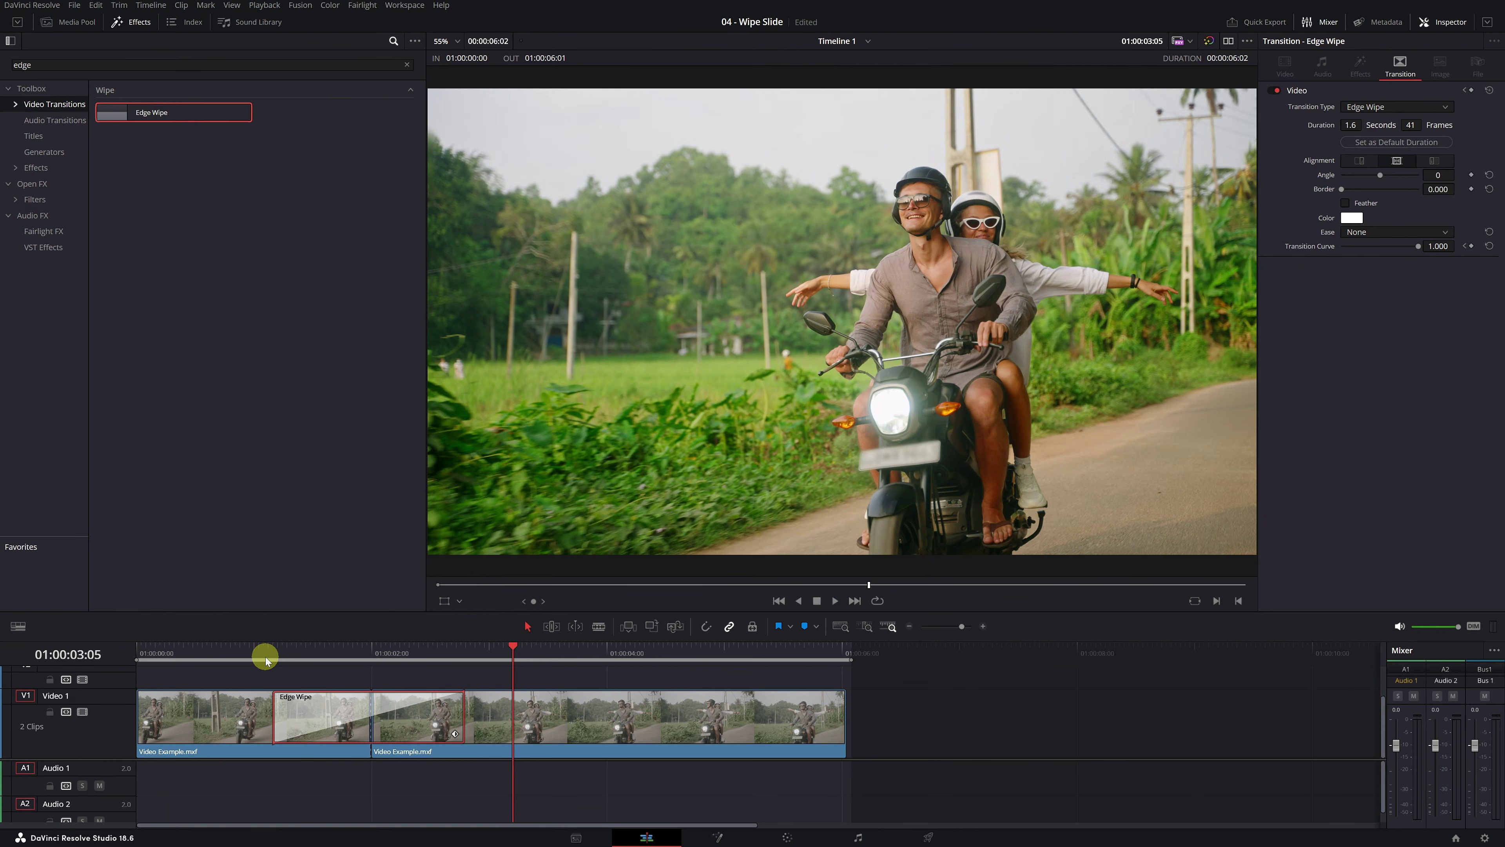
# Set the Edge Wipe's Angle to 90 in the Inspector and play the sideways wipe
pyautogui.click(328, 652)
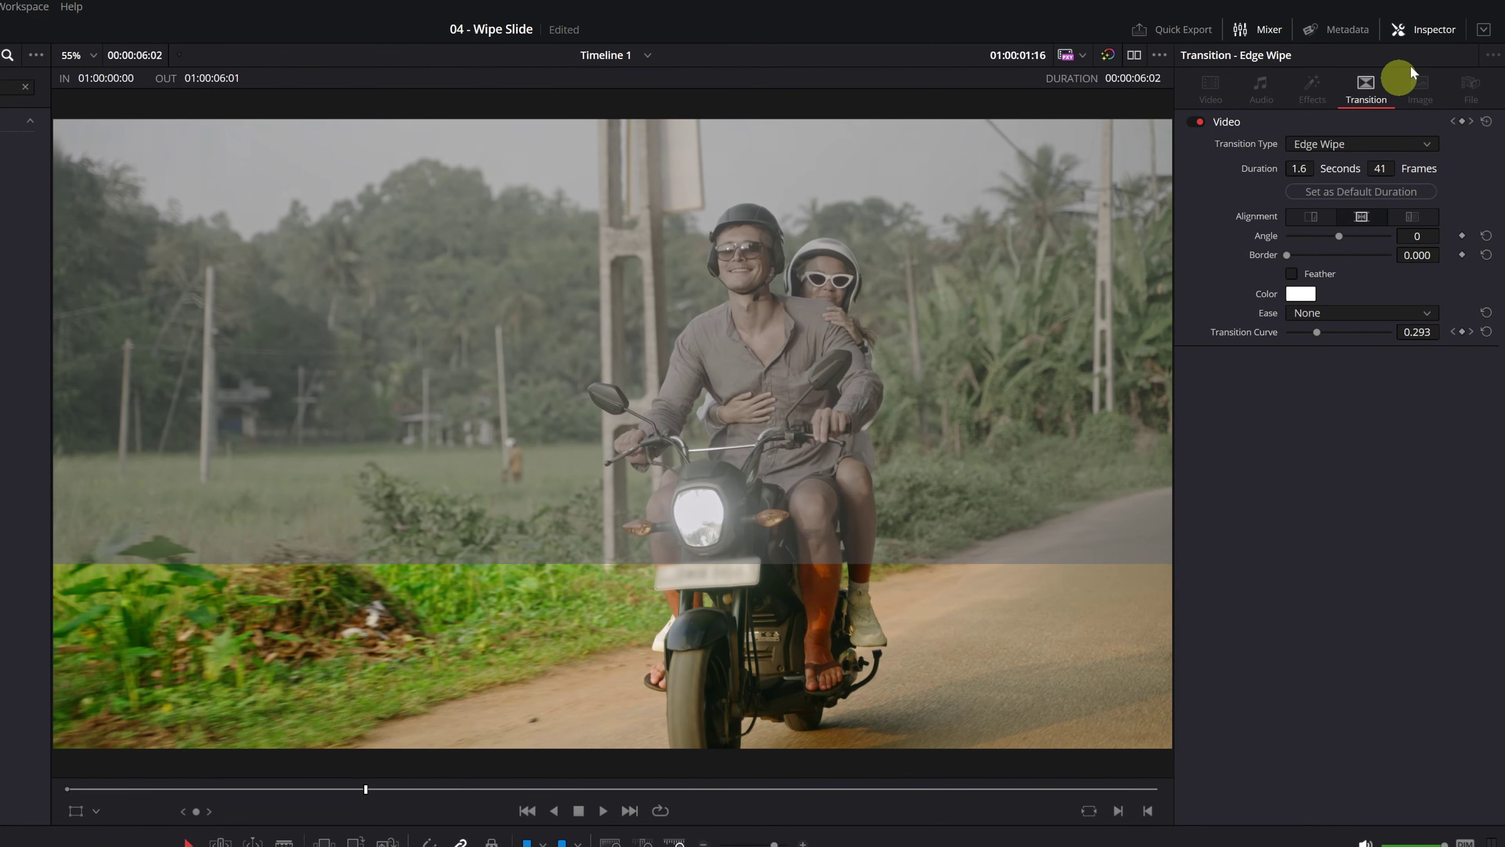
pyautogui.click(1444, 36)
pyautogui.click(1443, 36)
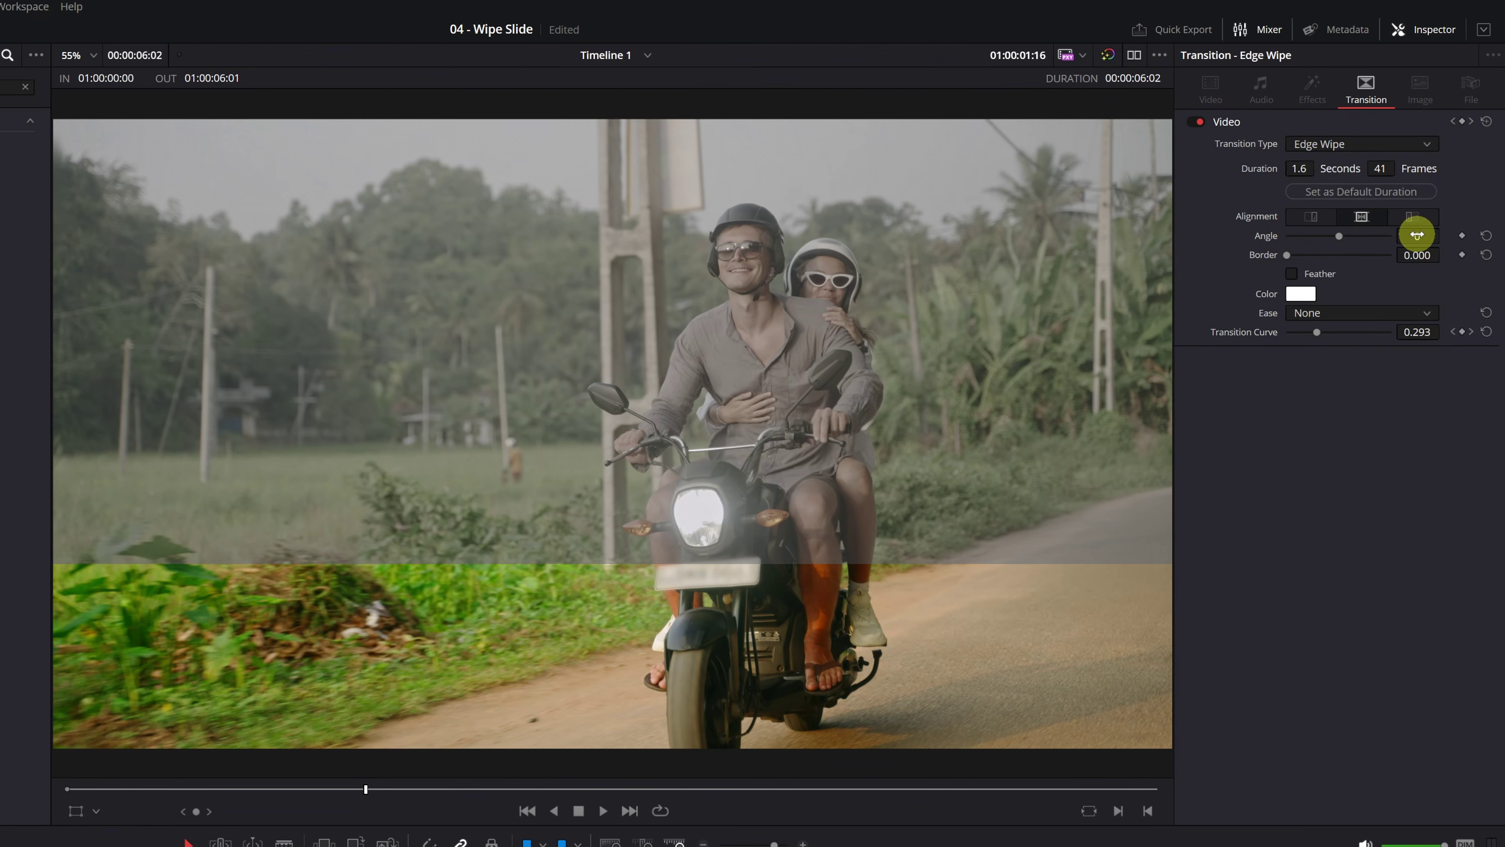
pyautogui.click(1417, 235)
pyautogui.write('90')
pyautogui.press('Return')
pyautogui.click(268, 648)
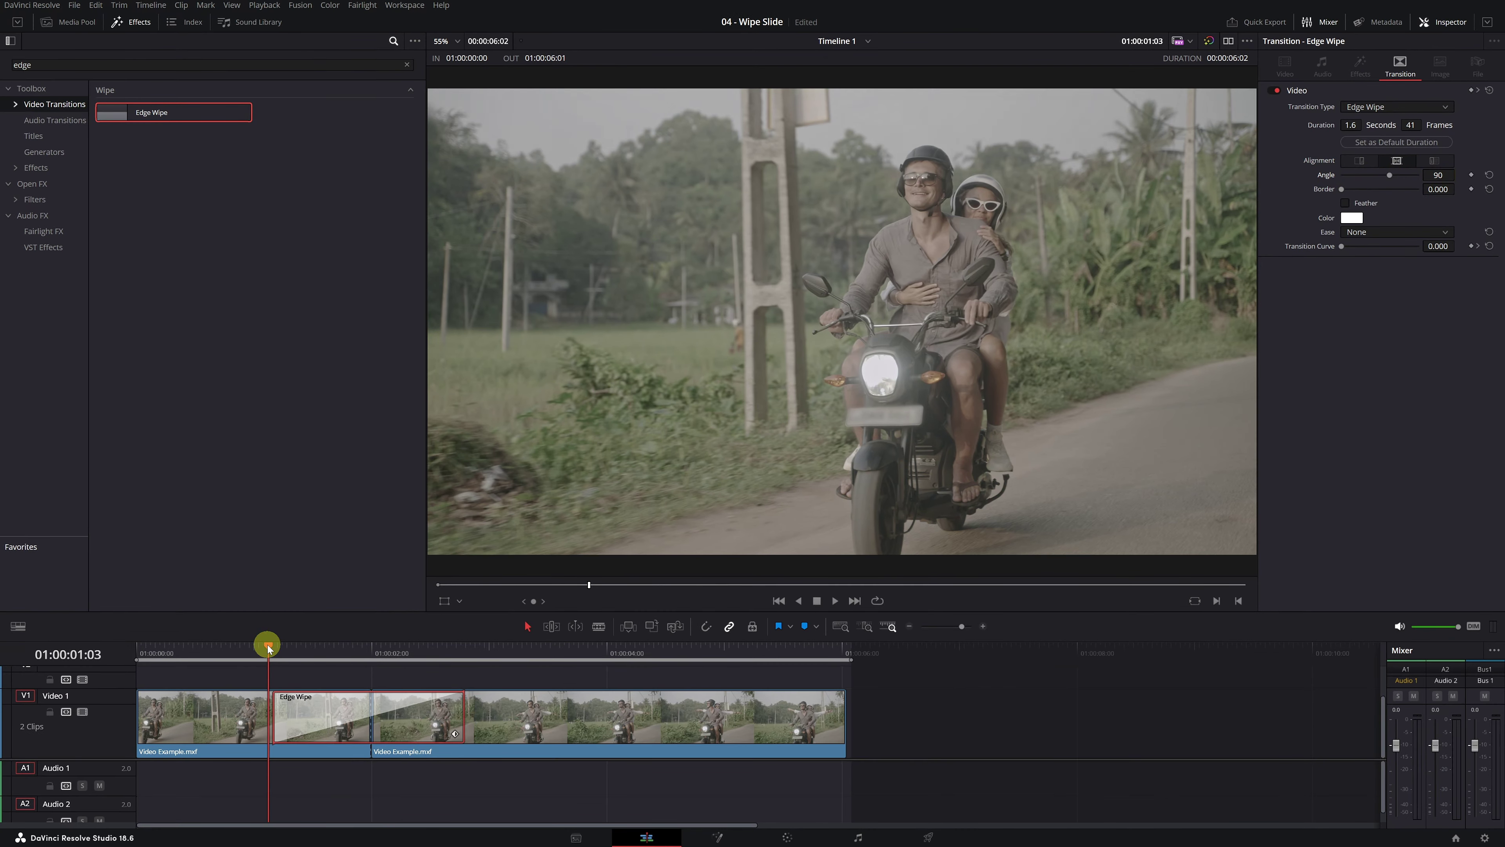
pyautogui.press('space')
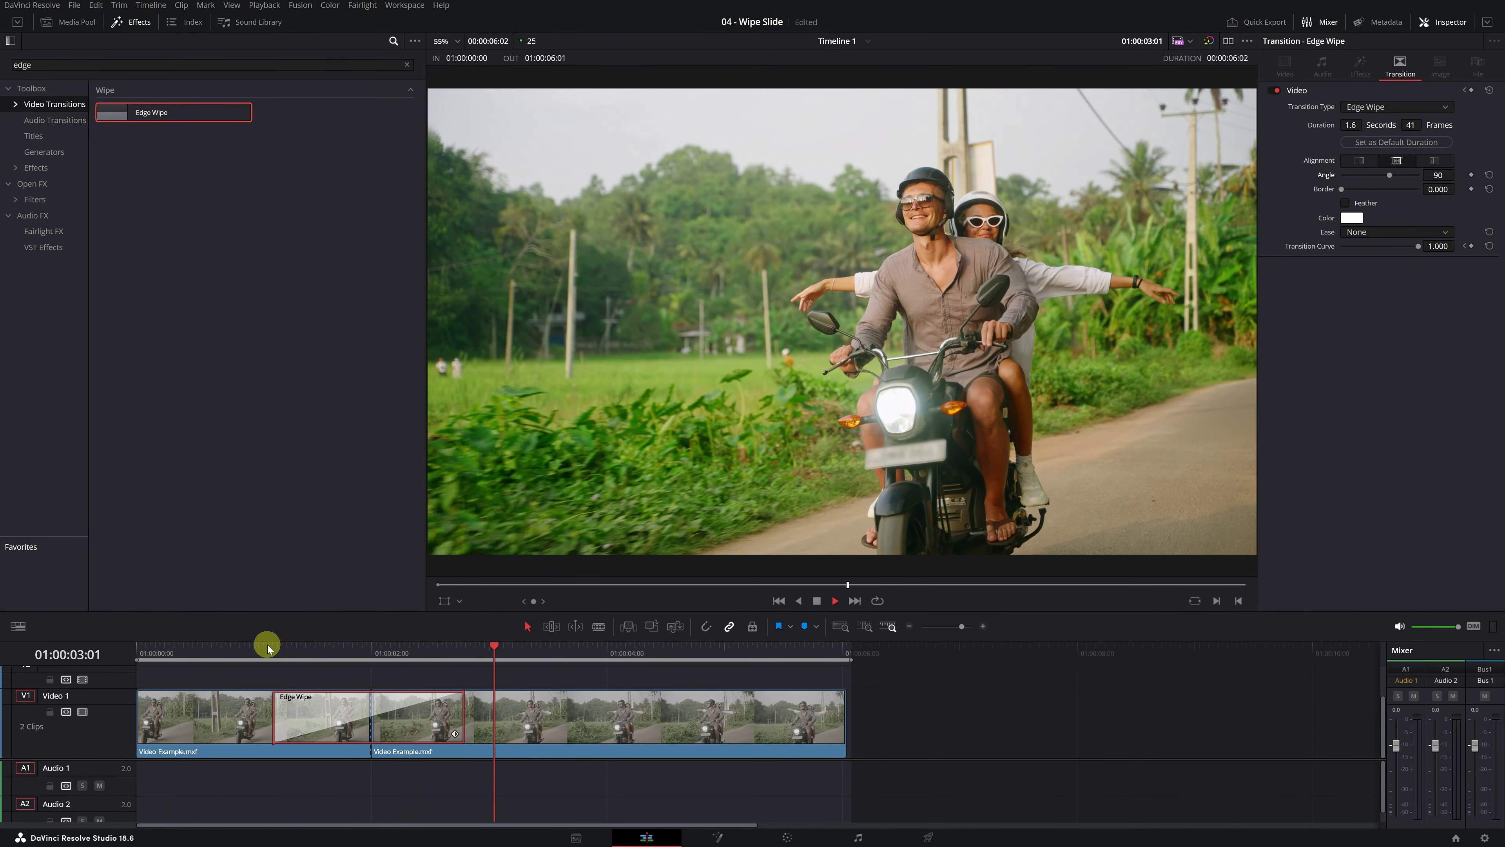
# Raise the wipe's Border to 7.680, trying yellow but keeping the colour white
pyautogui.moveTo(267, 644); pyautogui.dragTo(371, 659)
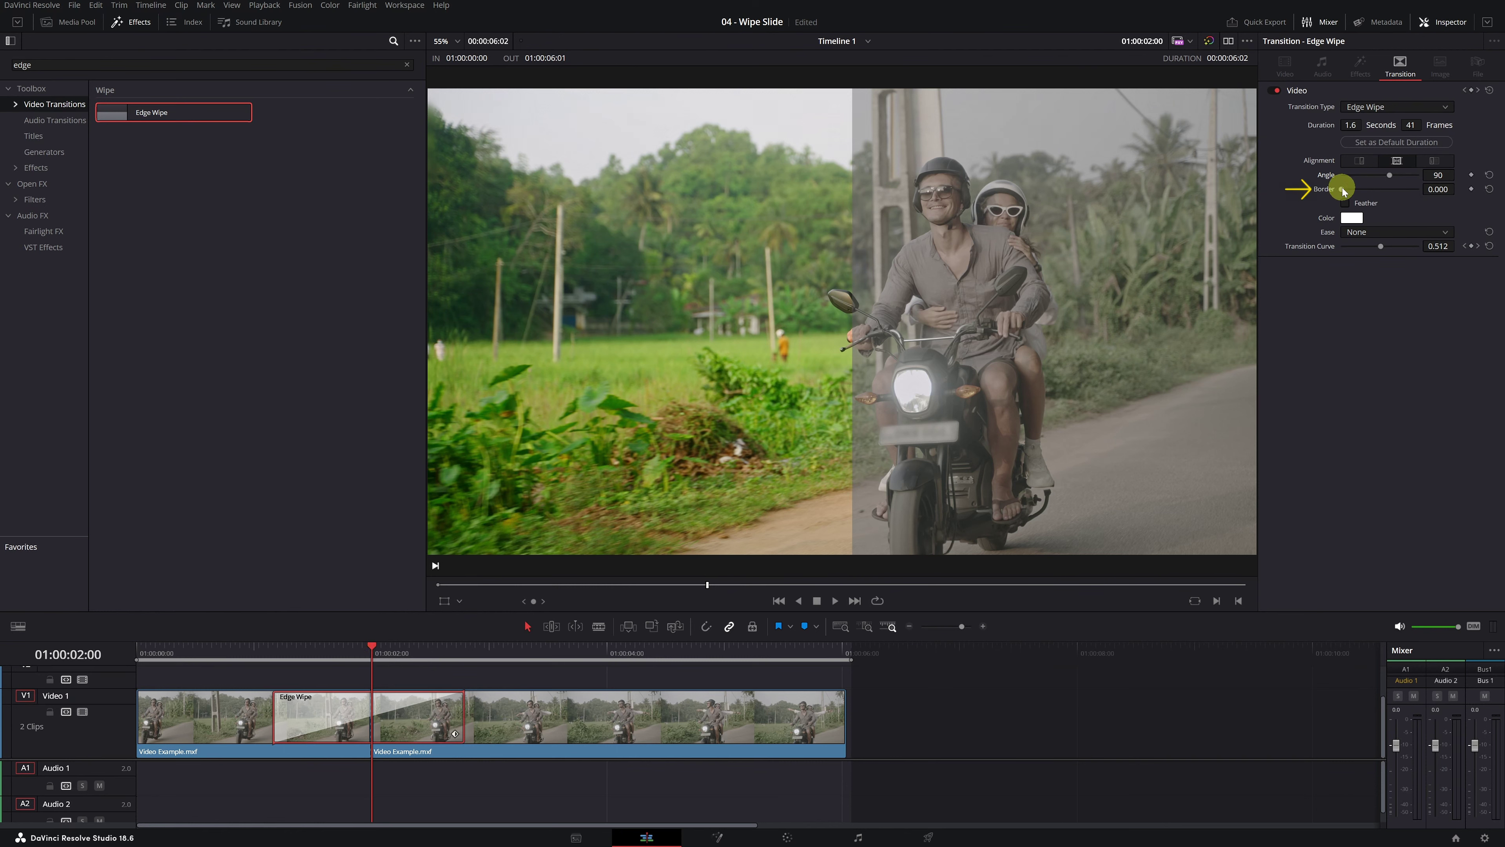
pyautogui.moveTo(1343, 188); pyautogui.dragTo(1344, 197)
pyautogui.click(1351, 219)
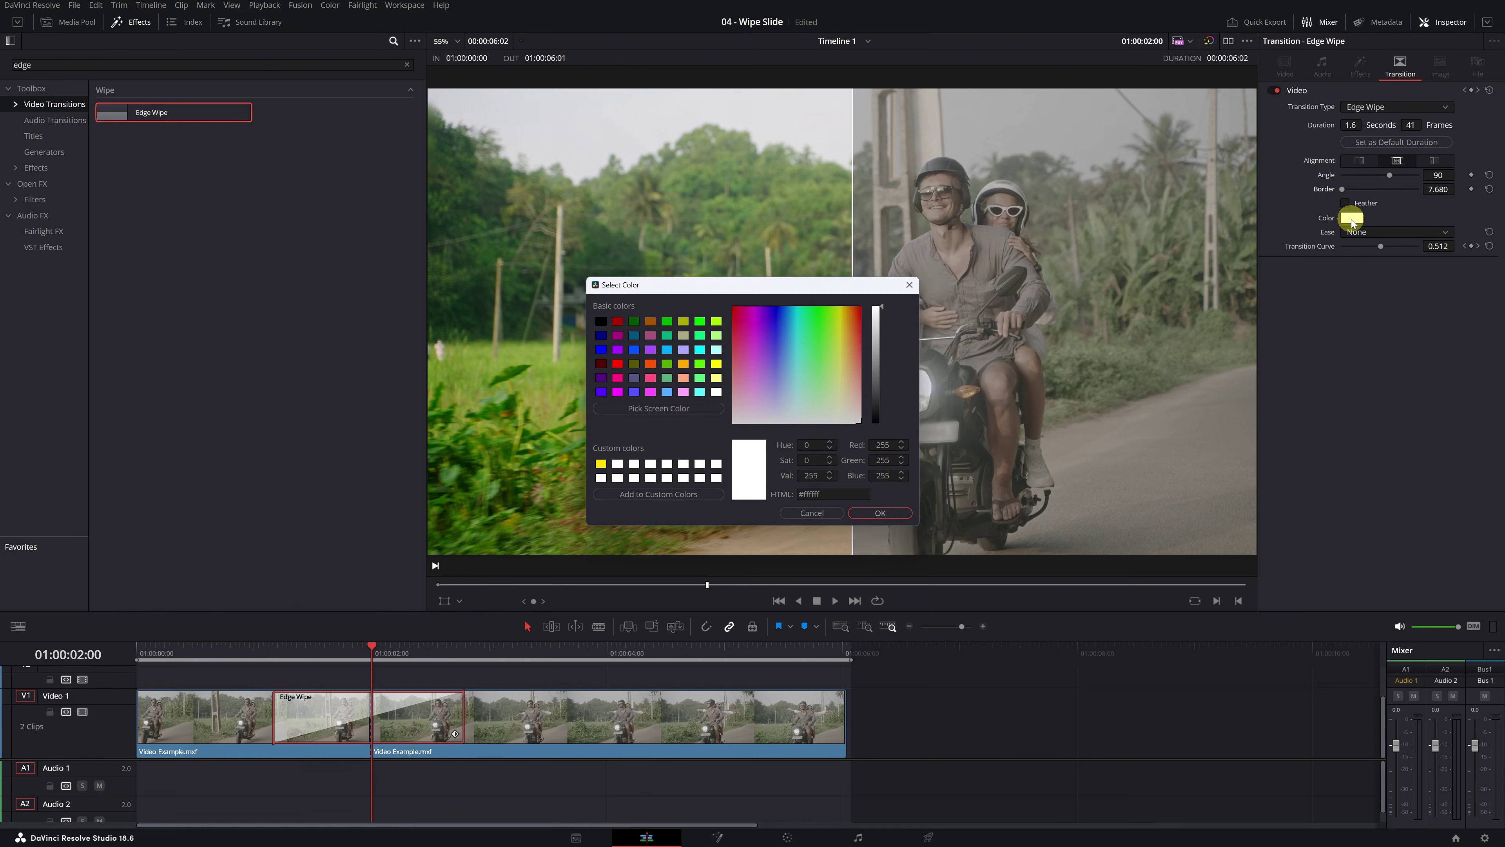
pyautogui.moveTo(821, 344)
pyautogui.mouseDown()
pyautogui.moveTo(850, 361)
pyautogui.moveTo(775, 333)
pyautogui.moveTo(843, 331)
pyautogui.mouseUp()
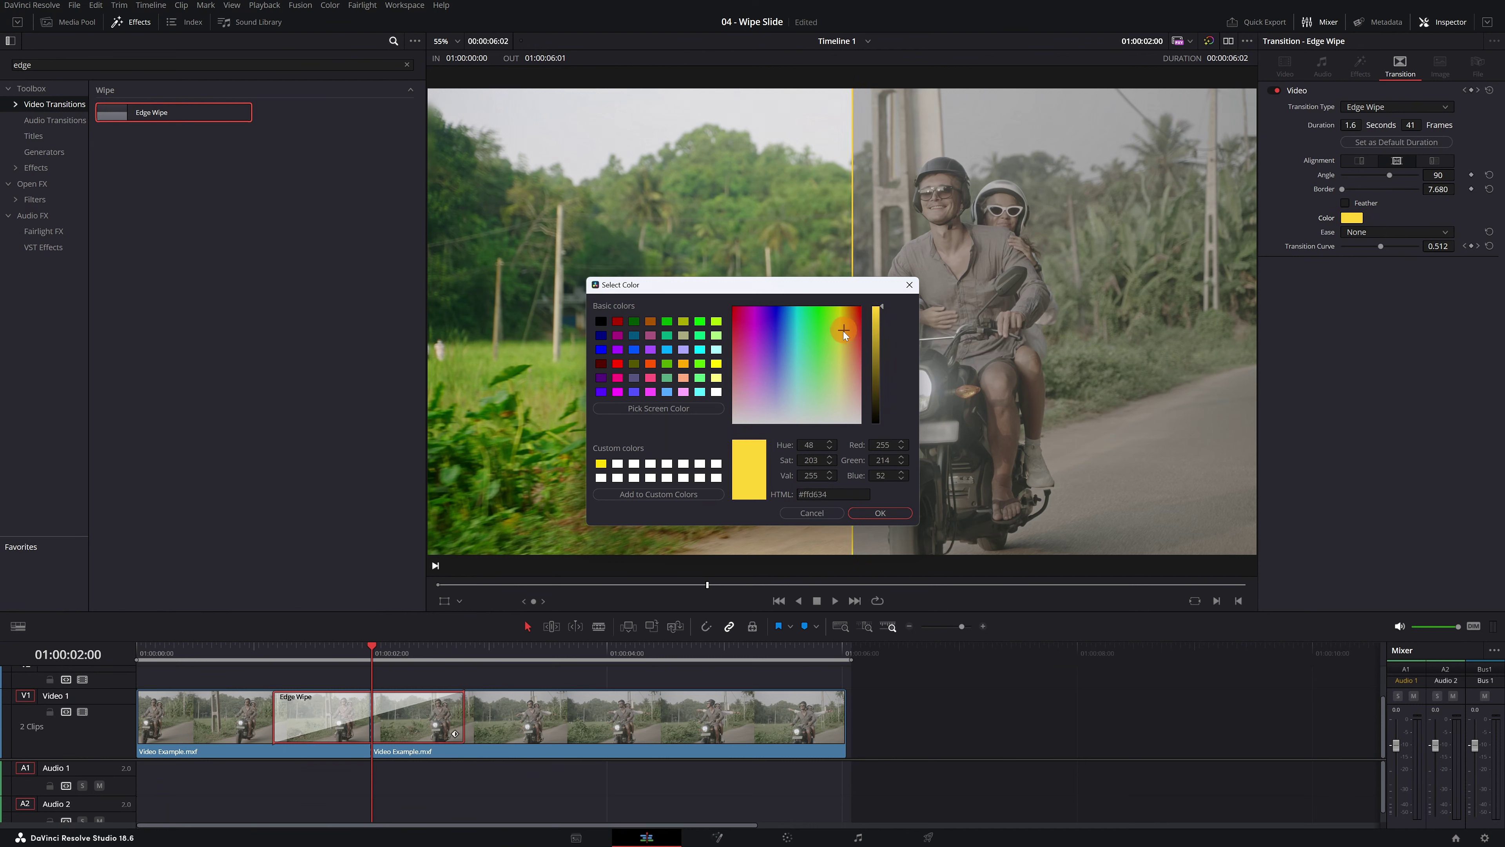
pyautogui.click(909, 285)
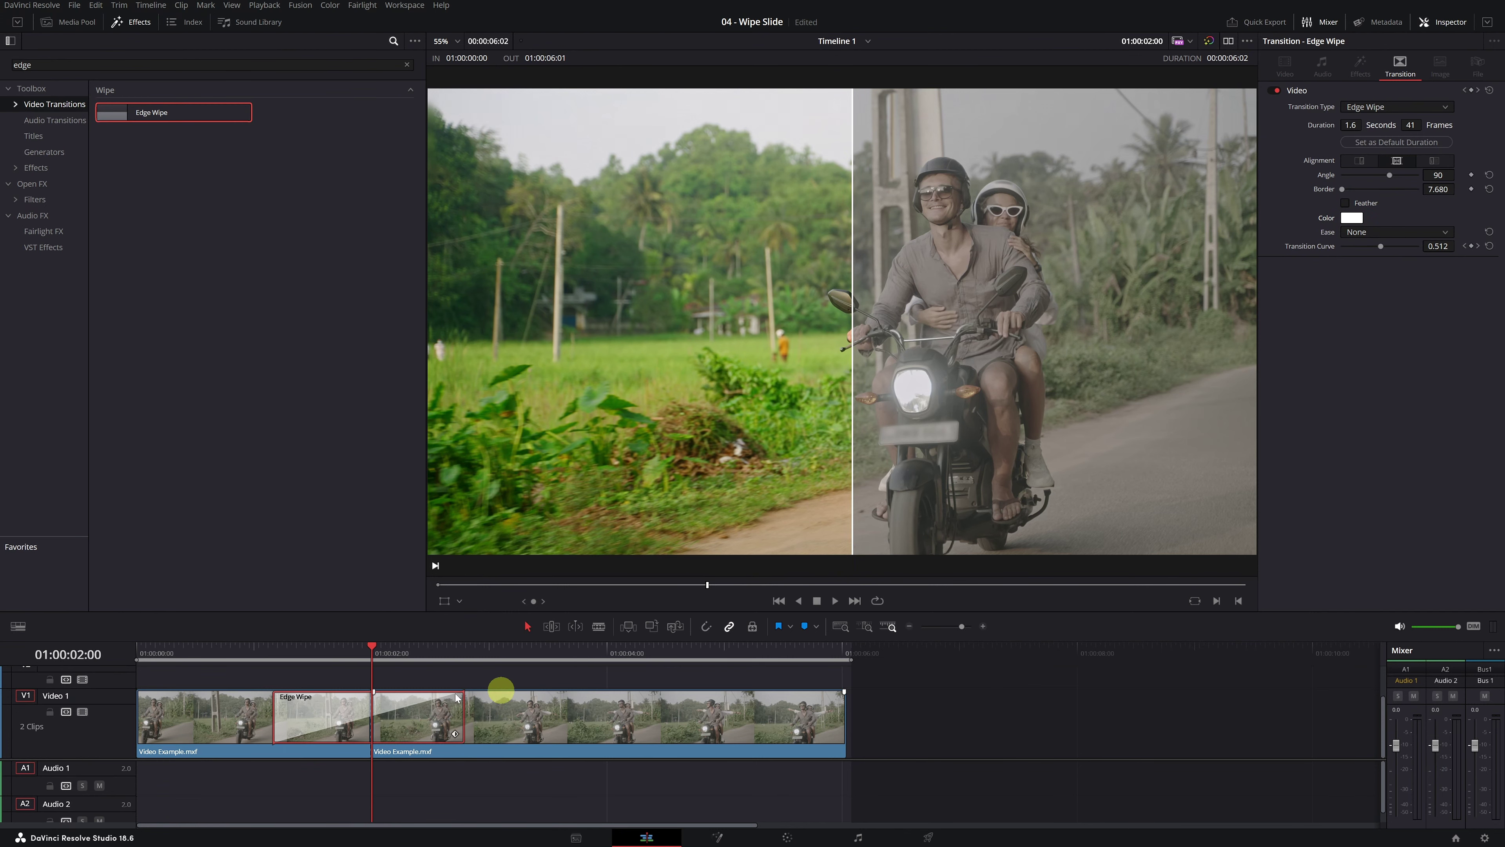
pyautogui.click(268, 659)
pyautogui.press('space')
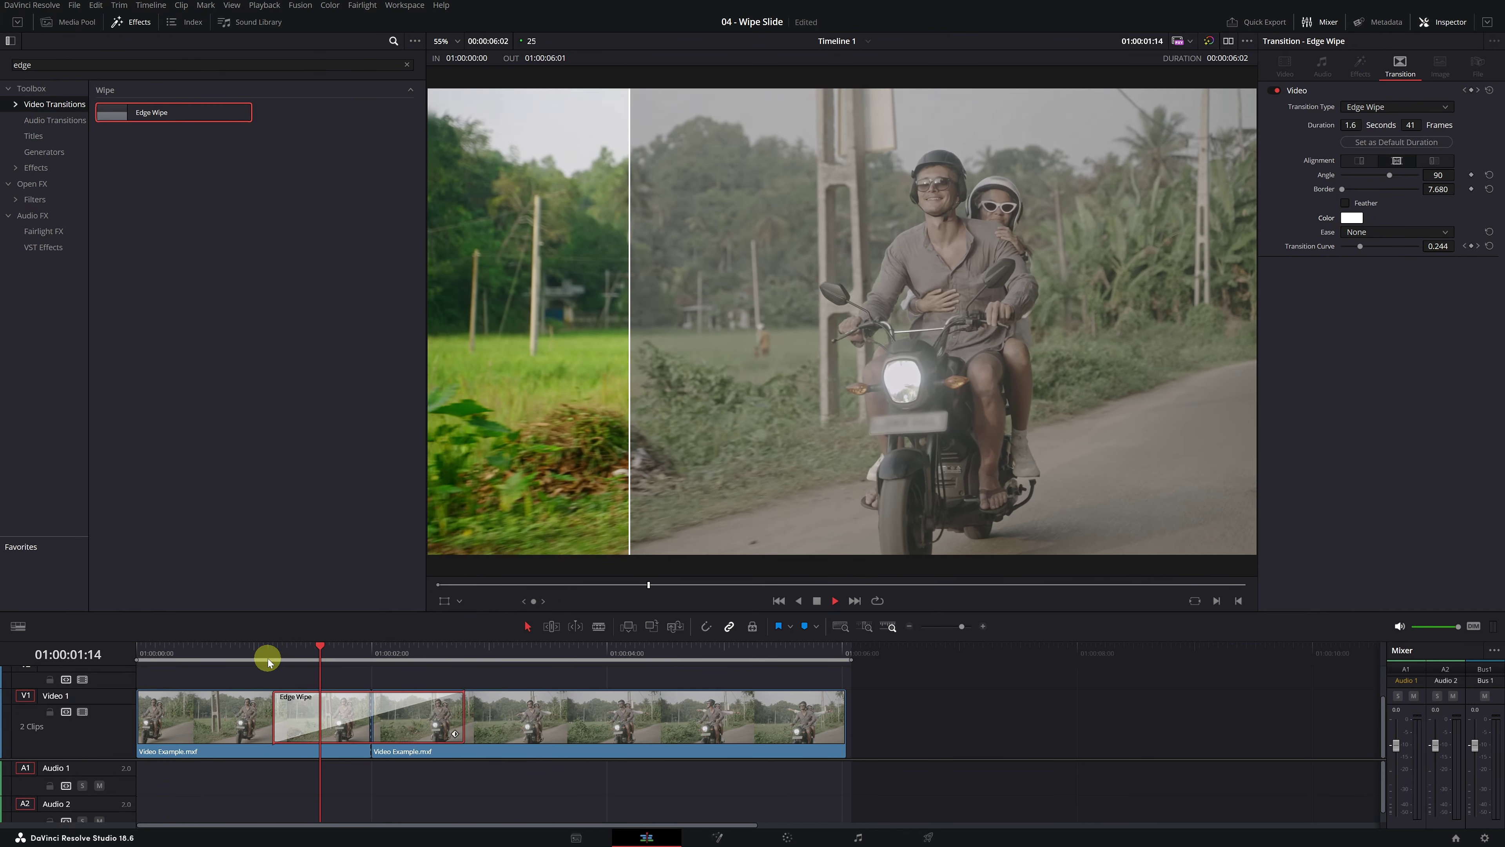
pyautogui.press('space')
pyautogui.moveTo(268, 658); pyautogui.dragTo(301, 664)
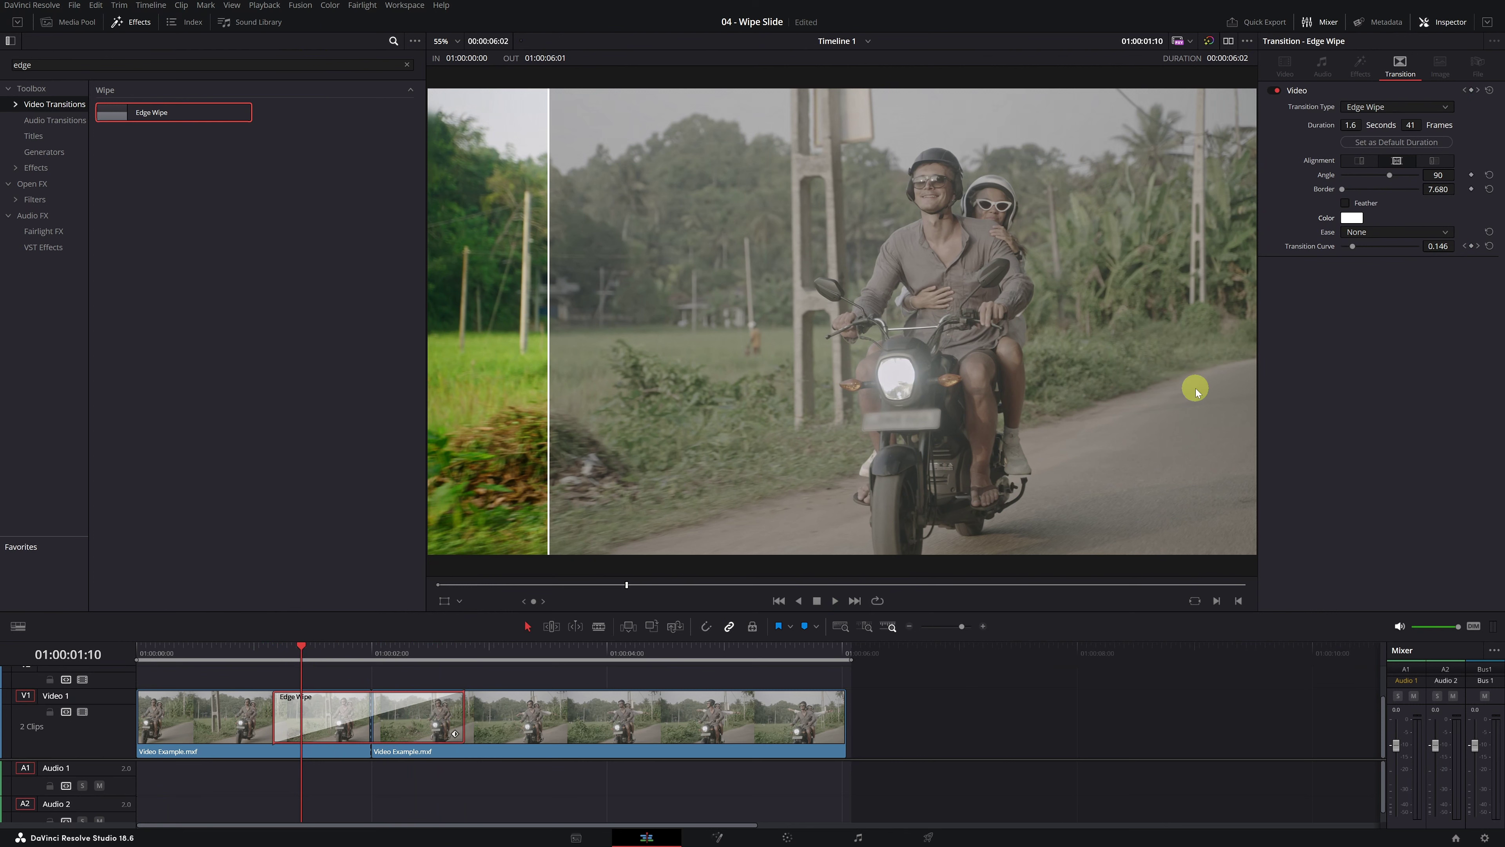
# Set the Edge Wipe's Ease to In & Out and play it from 01:00:01:03
pyautogui.click(1435, 231)
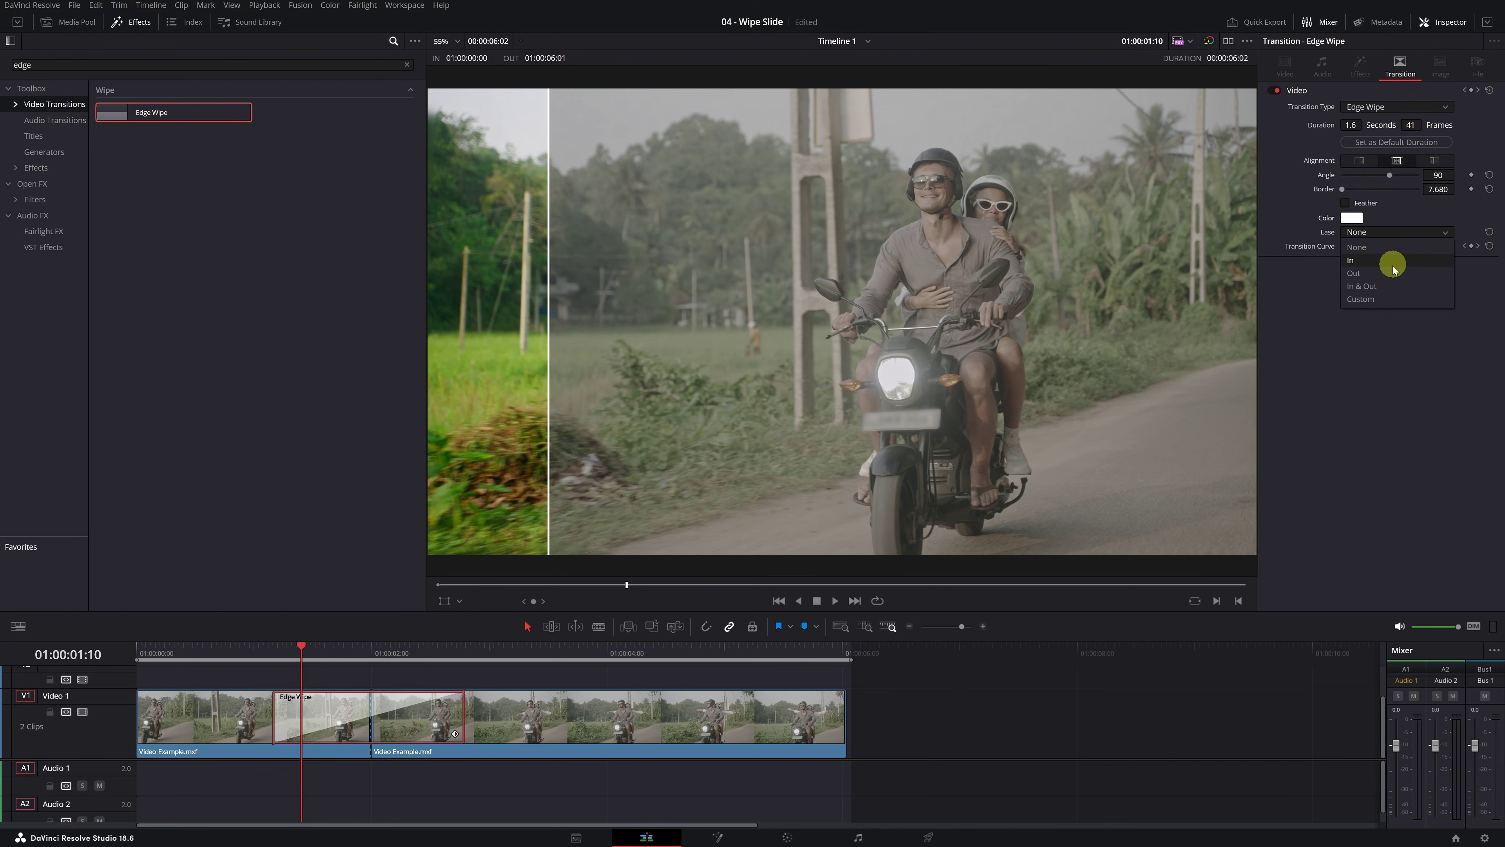
pyautogui.click(1386, 287)
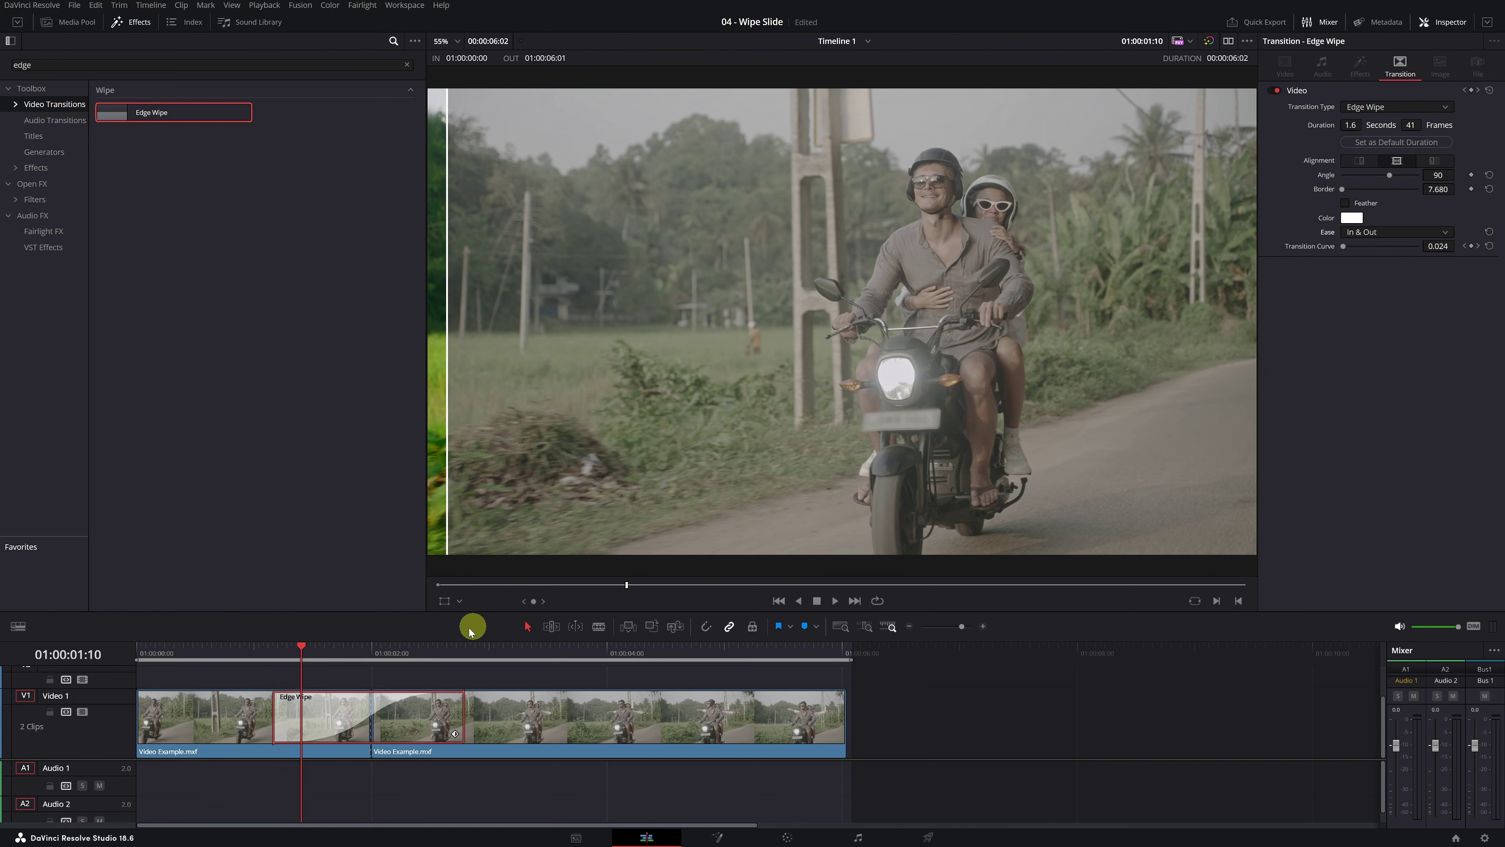
pyautogui.click(268, 654)
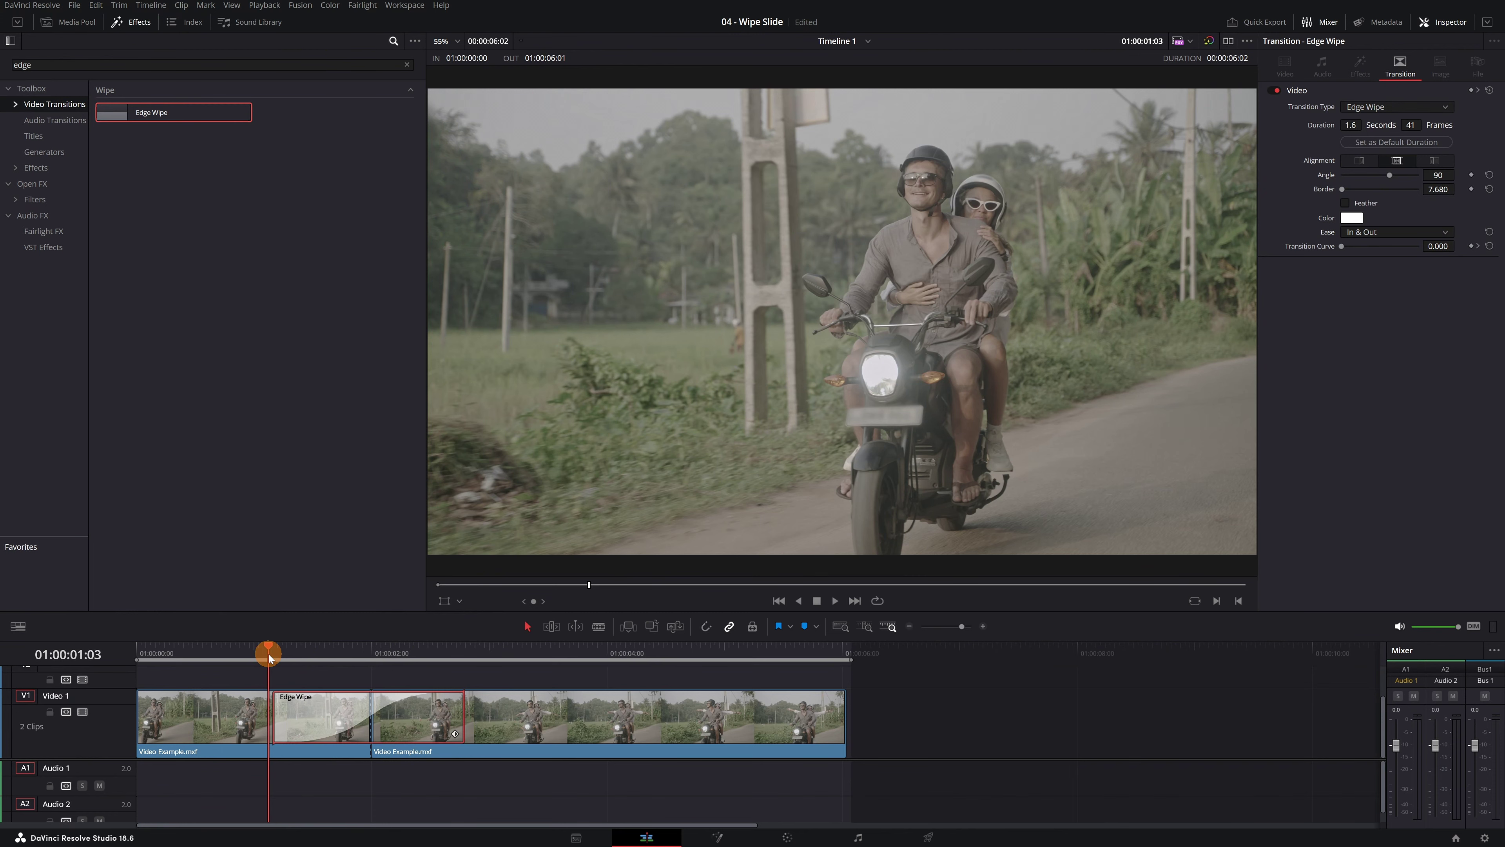
pyautogui.press('space')
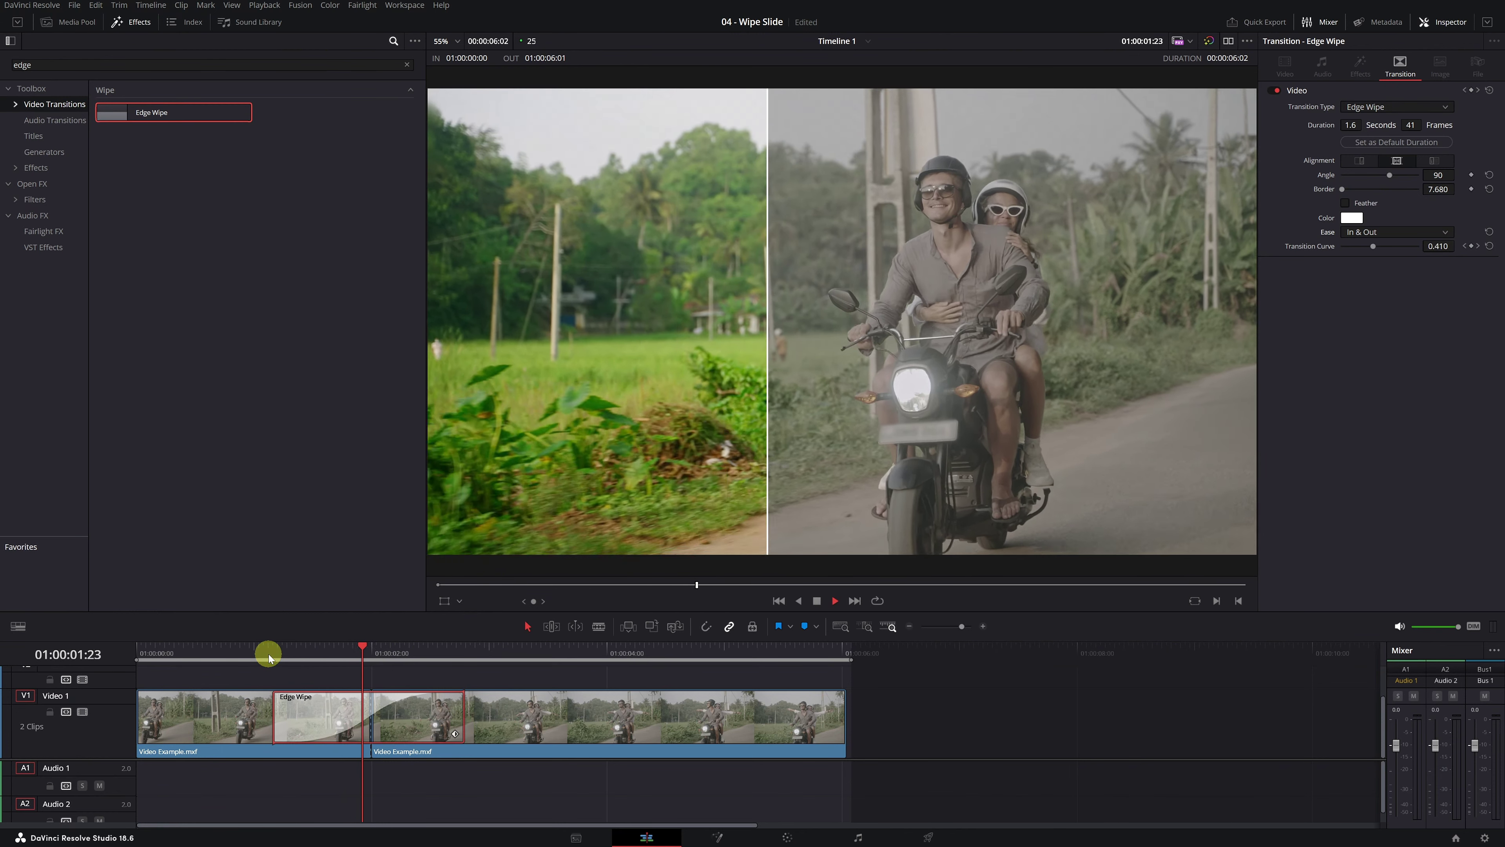